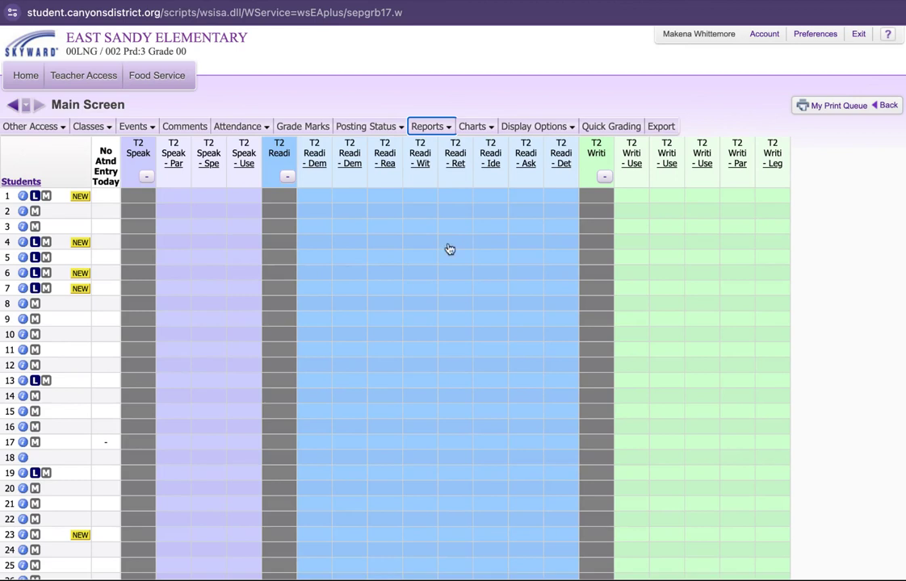
# Step: Open the Display Options menu on the gradebook Main Screen
pyautogui.click(30, 126)
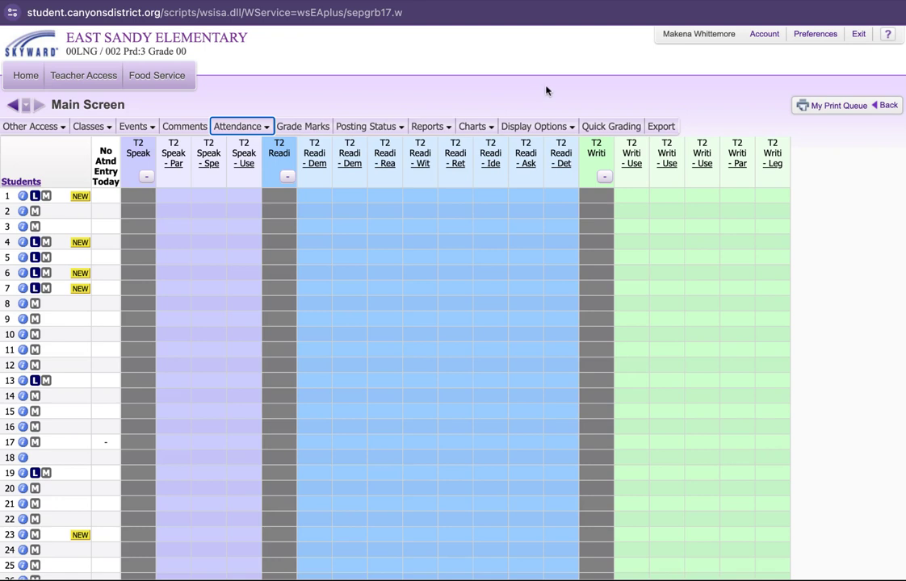
pyautogui.click(572, 127)
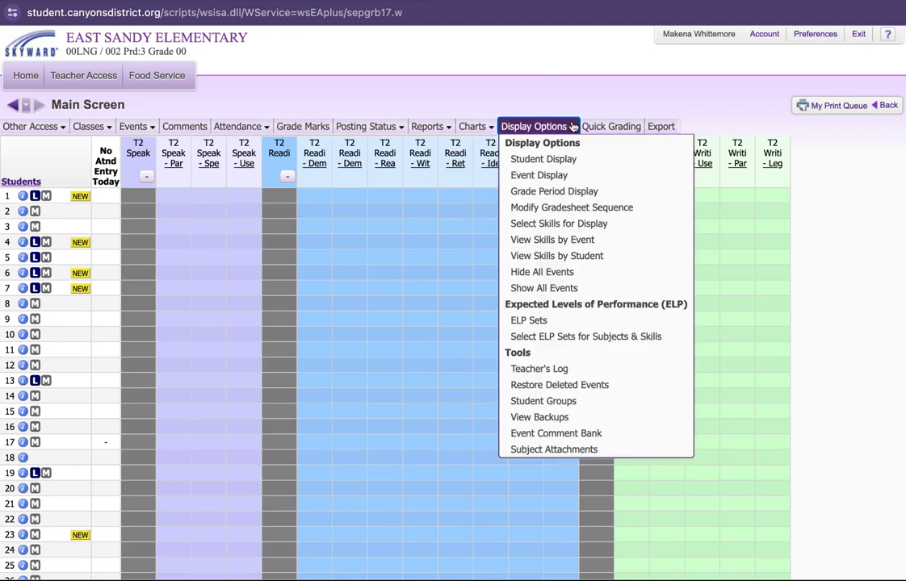
# Step: Open Event Display and set the skill heading to full Term, Subject, Skill wording
pyautogui.click(563, 174)
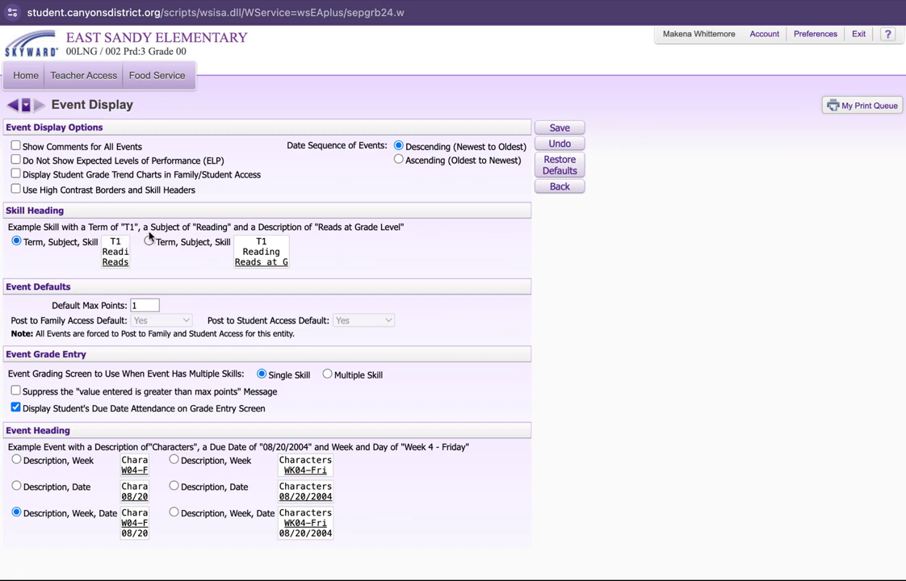
pyautogui.click(149, 241)
# Step: Set event grade entry to Multiple Skill and event headings to Description, Date
pyautogui.click(327, 375)
pyautogui.click(174, 486)
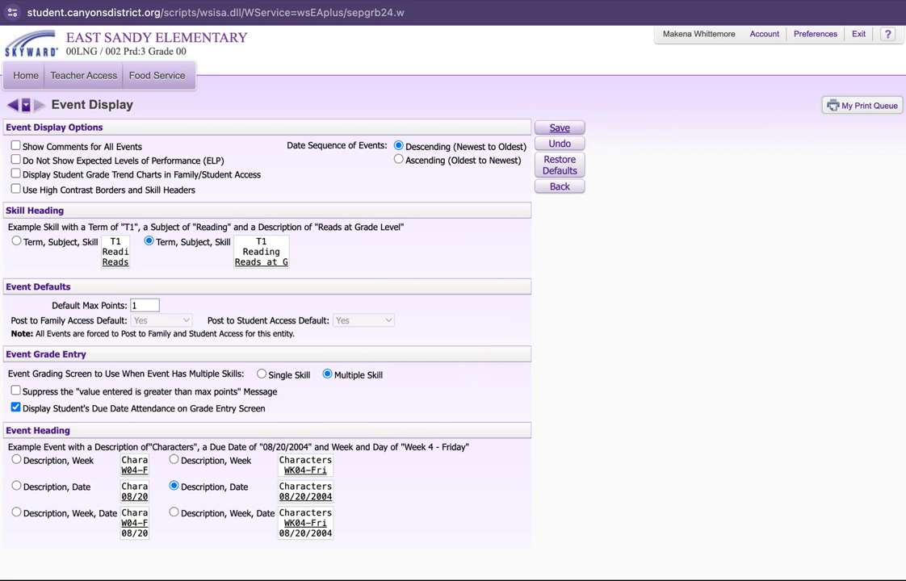
# Step: Save the Event Display settings and bring up the Events menu on the Main Screen
pyautogui.click(560, 129)
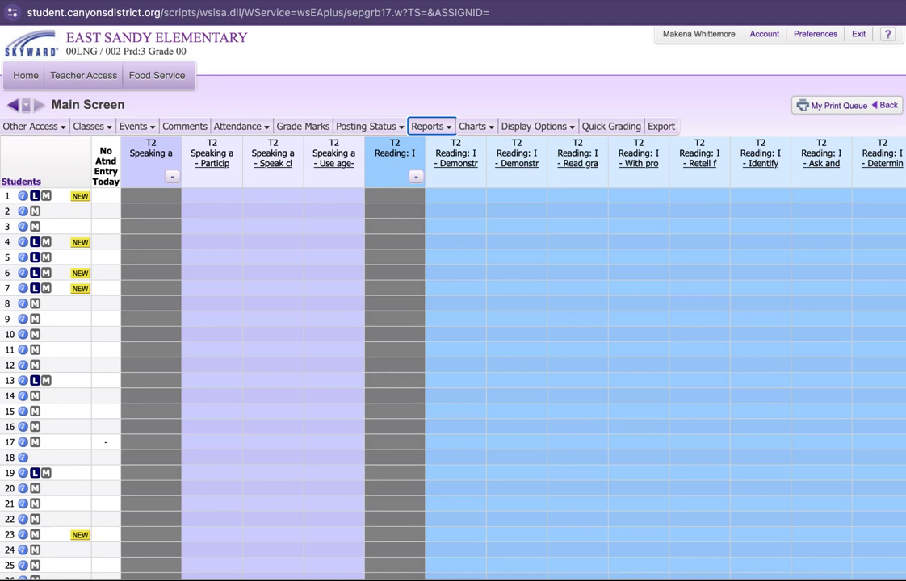
pyautogui.click(111, 129)
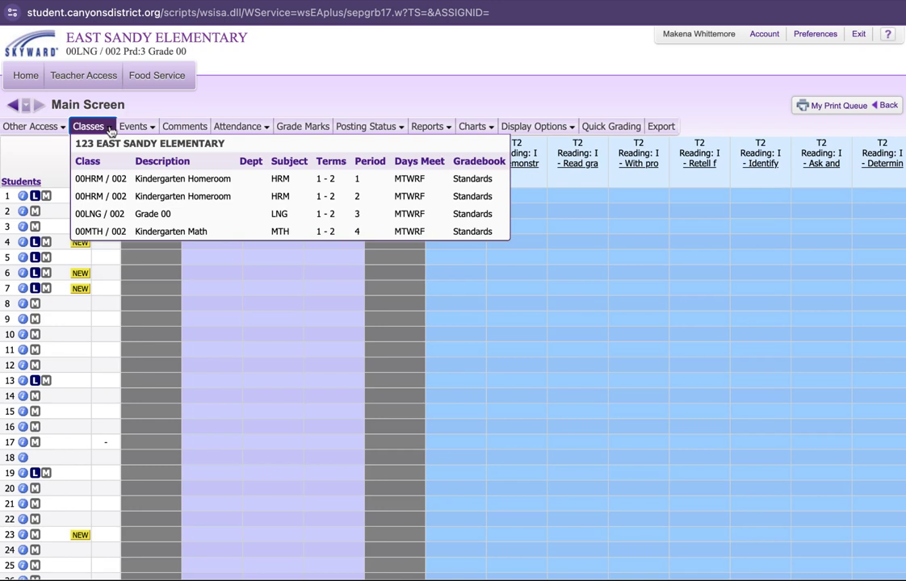
pyautogui.click(126, 128)
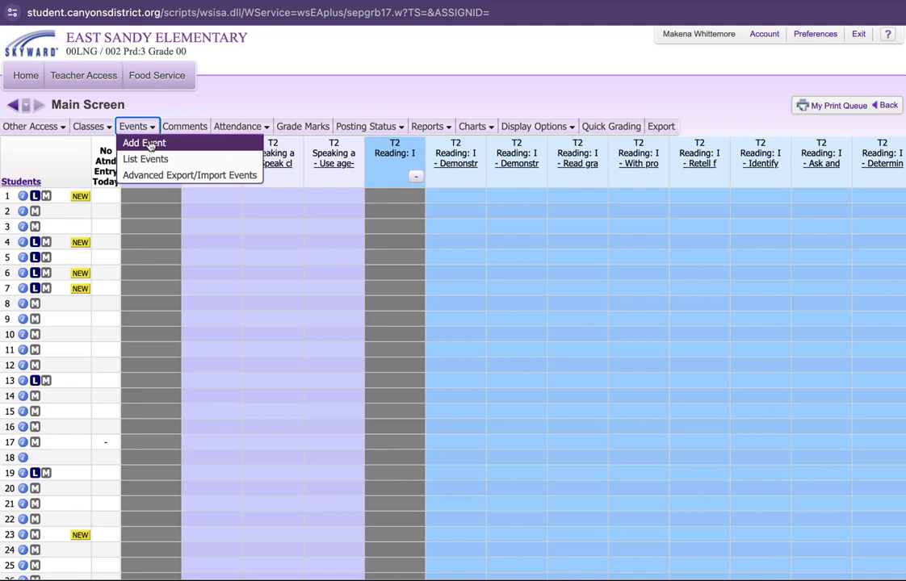
# Step: Add a new event with the subject Reading: I can..
pyautogui.click(150, 146)
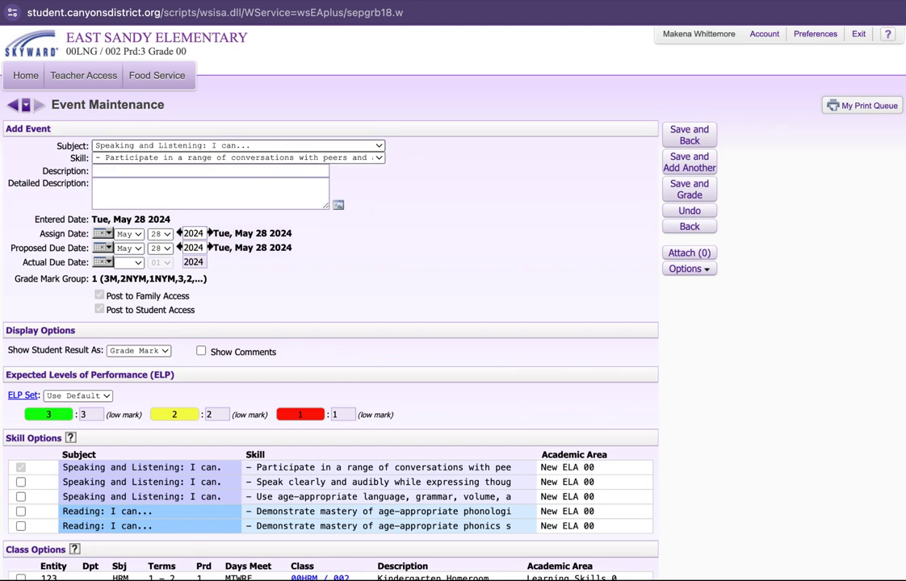
pyautogui.click(238, 145)
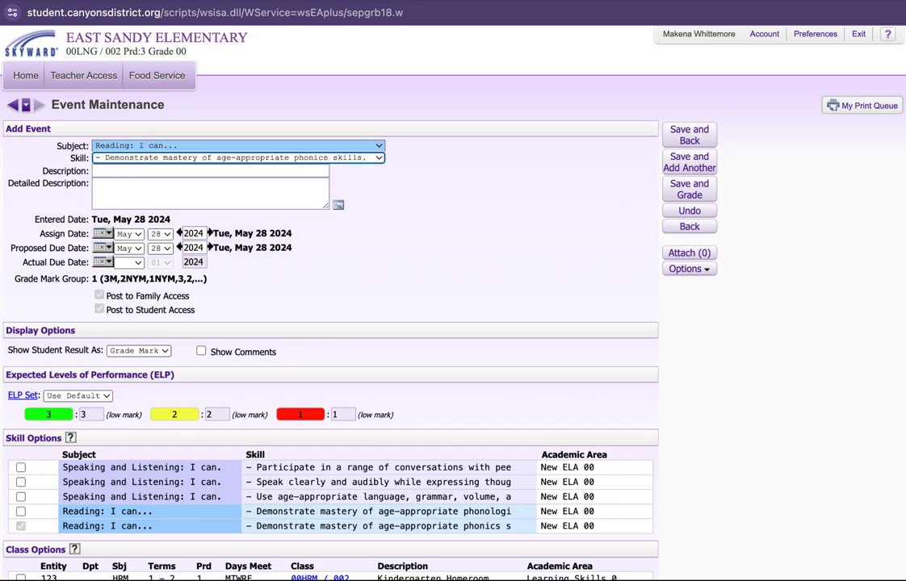
# Step: Choose the phonics mastery skill and enter the description 'Oral Biography Presentation'
pyautogui.click(225, 169)
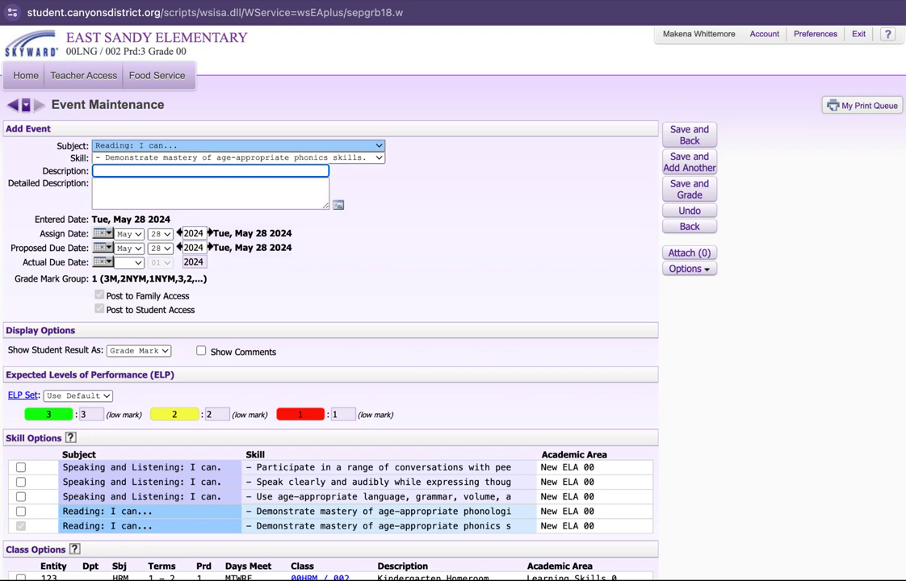
pyautogui.write('Oral Bio graphy Presentation')
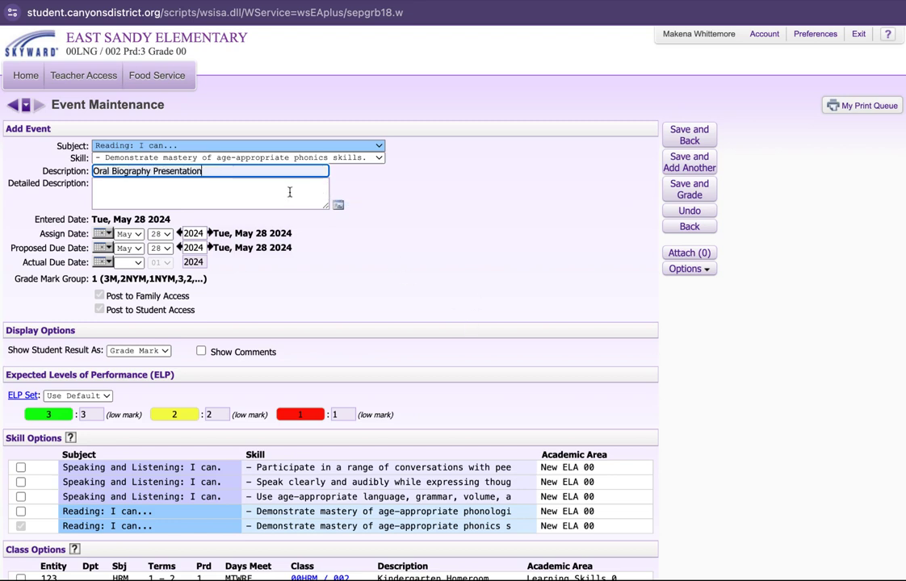
pyautogui.click(230, 193)
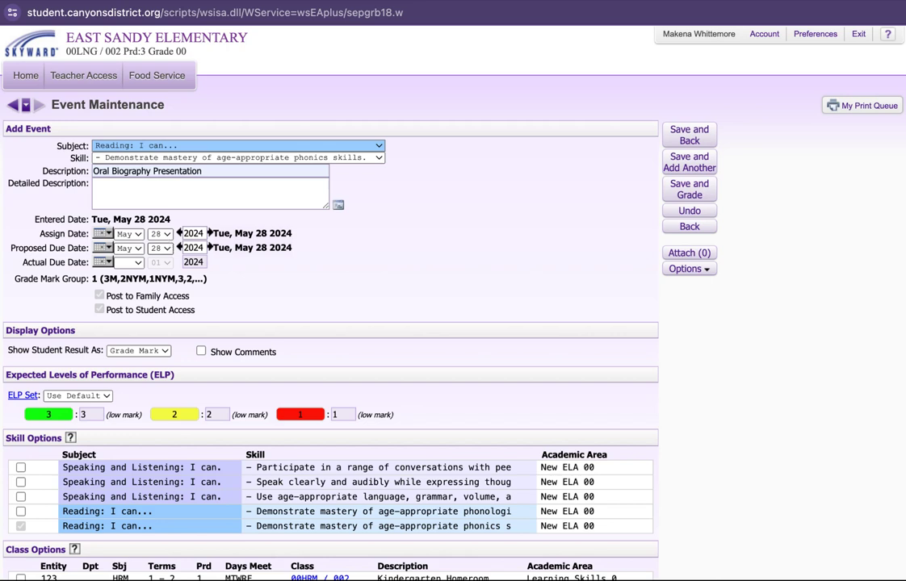
# Step: Set the proposed due date to Fri, May 17 2024 and the assign date to Fri, May 10 2024
pyautogui.click(151, 95)
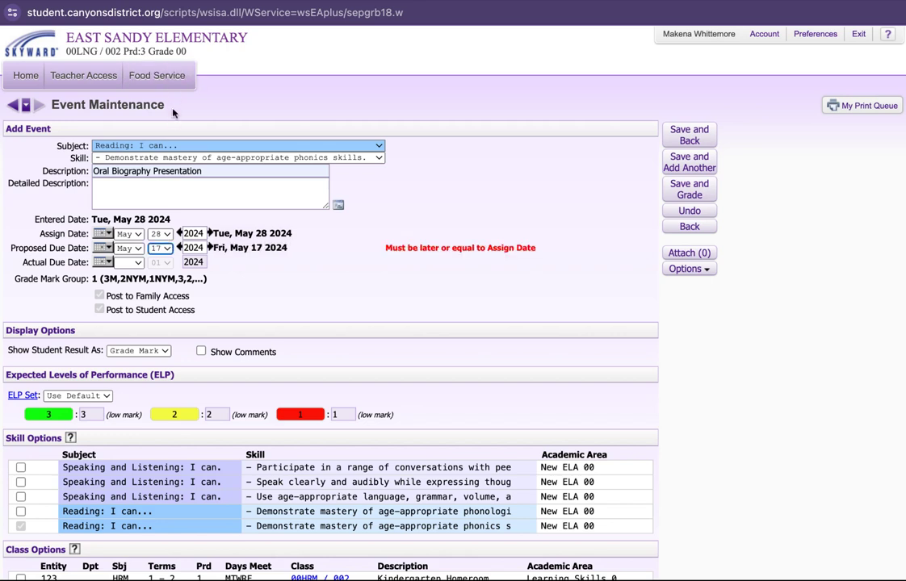
pyautogui.click(167, 228)
pyautogui.click(167, 230)
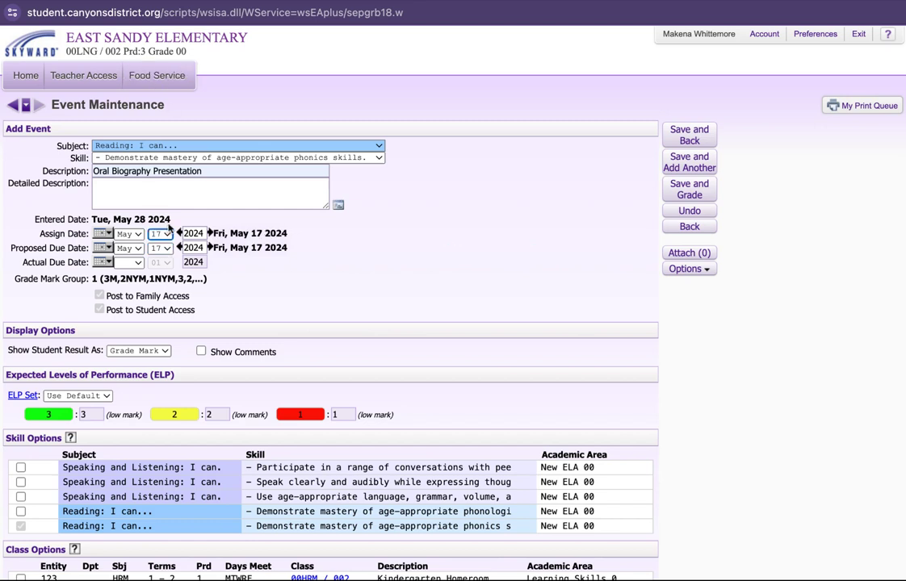
pyautogui.click(168, 228)
pyautogui.click(165, 232)
# Step: Save the Oral Biography Presentation event and review its extra Options menu
pyautogui.scroll(-2, 296, 279)
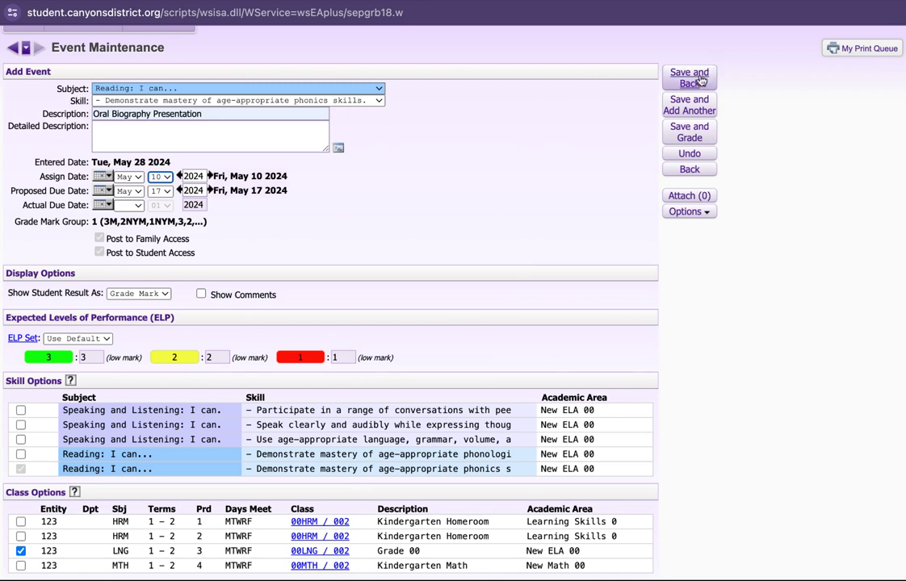
pyautogui.click(699, 81)
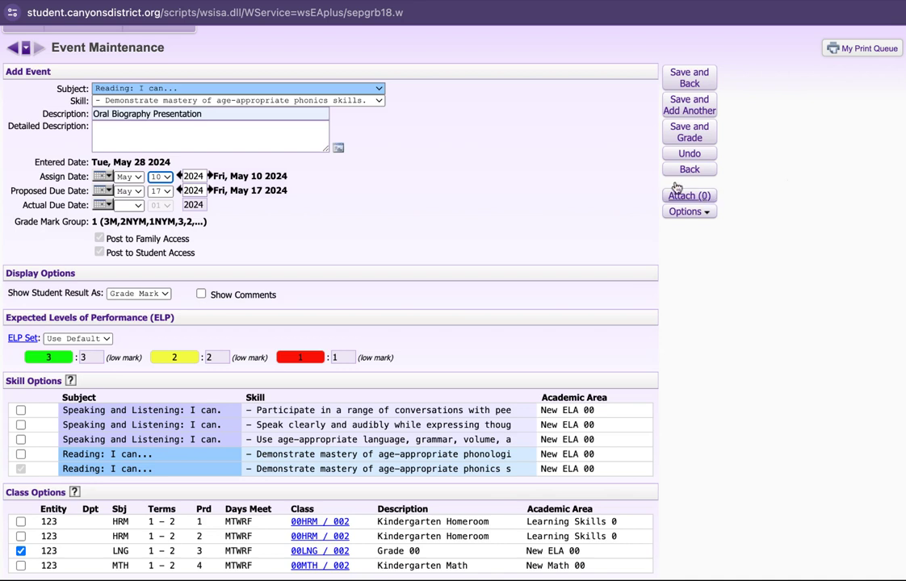
pyautogui.click(687, 211)
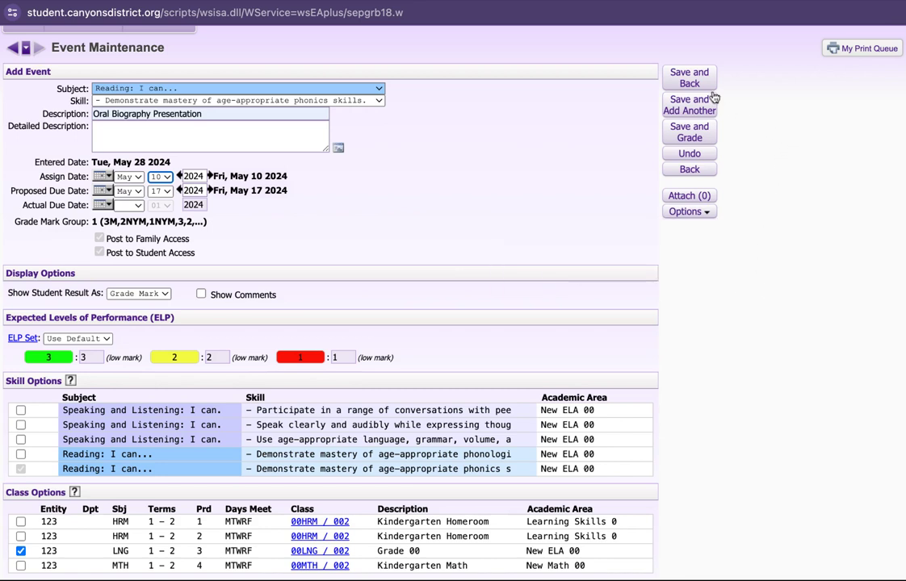
pyautogui.click(698, 138)
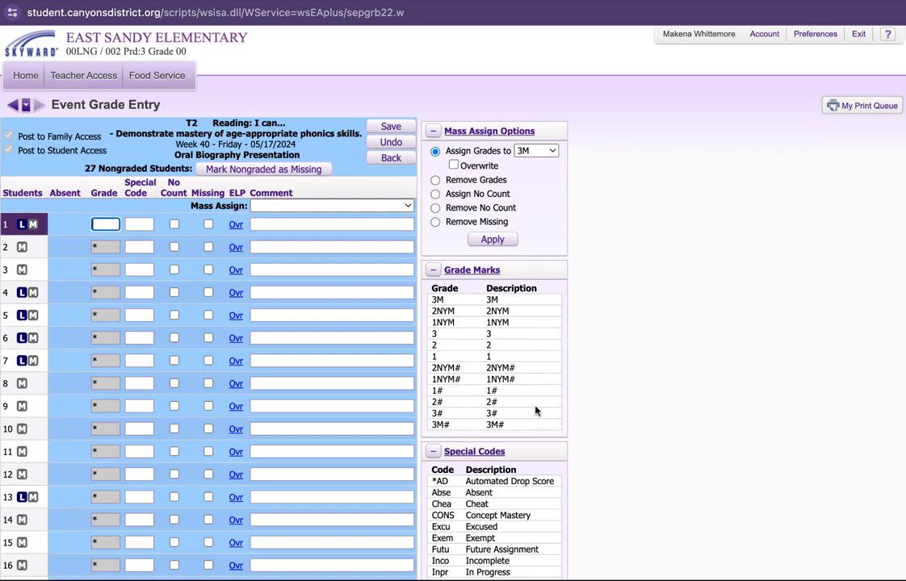
pyautogui.scroll(-5, 554, 465)
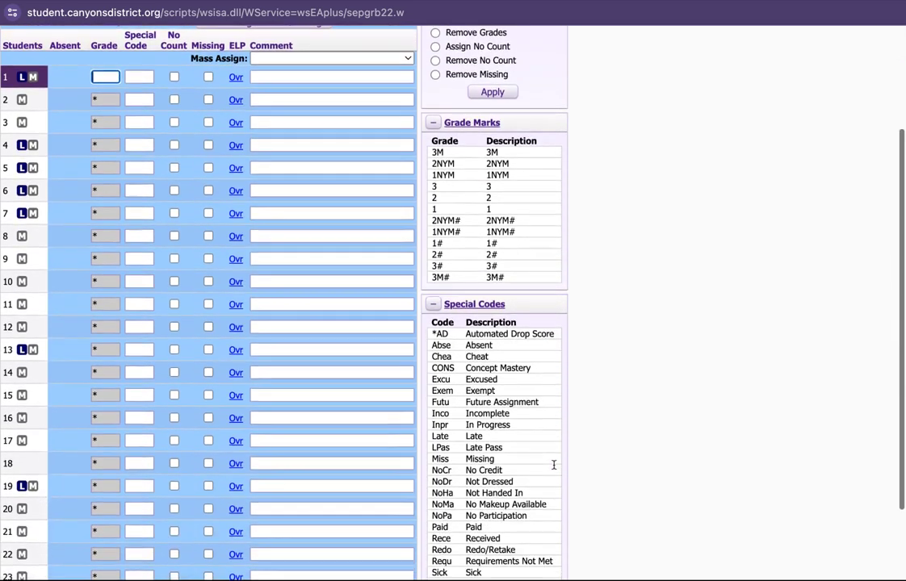
pyautogui.scroll(-1, 554, 465)
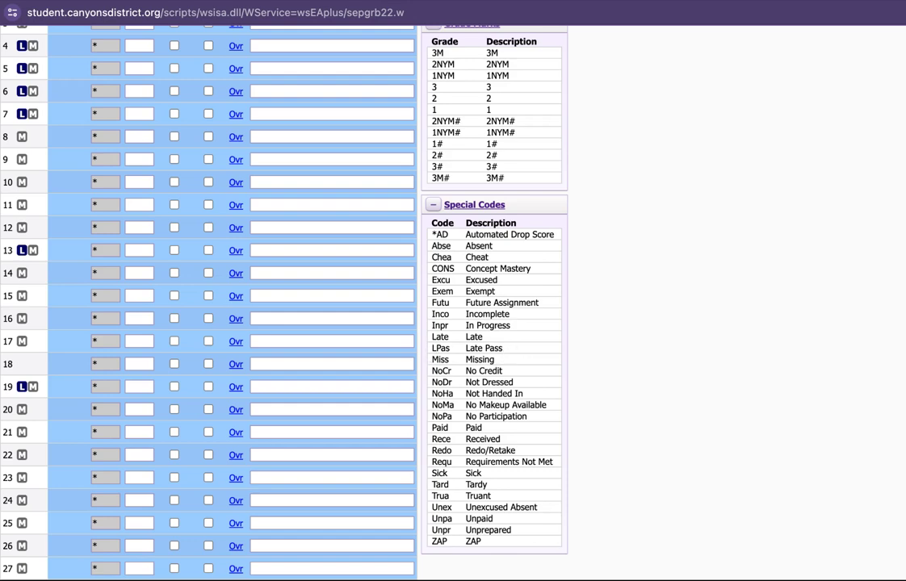
pyautogui.scroll(5, 359, 167)
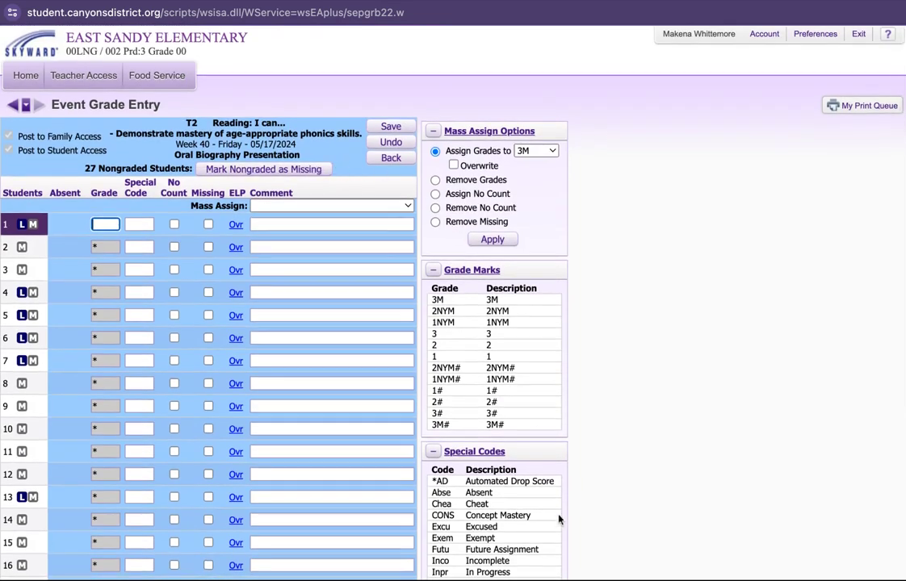
pyautogui.scroll(-2, 514, 513)
pyautogui.scroll(-4, 512, 512)
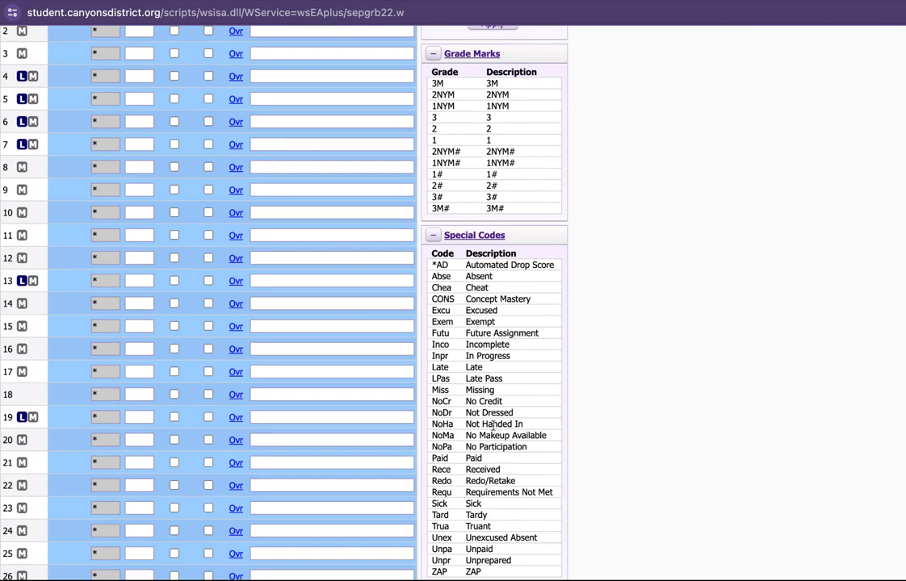
pyautogui.scroll(-1, 491, 492)
pyautogui.scroll(-2, 491, 491)
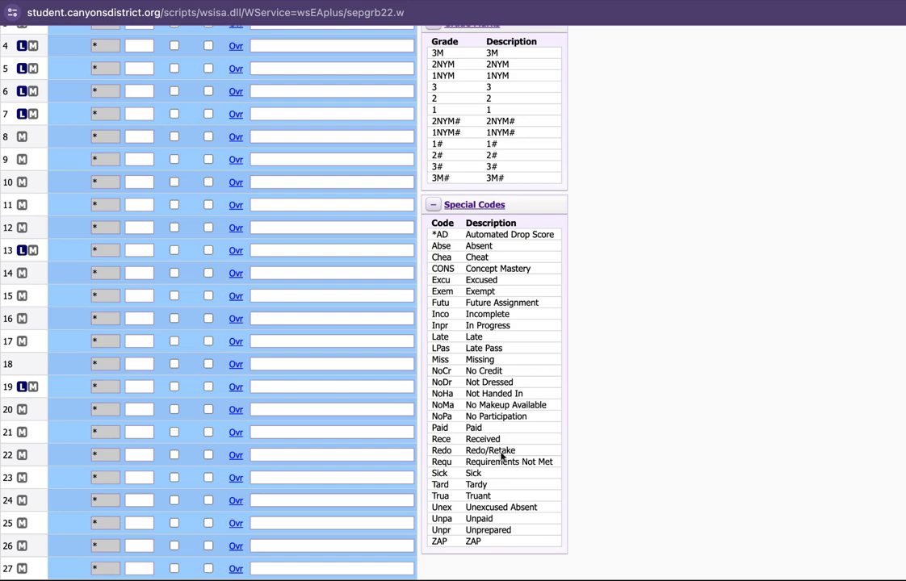
pyautogui.scroll(5, 520, 378)
pyautogui.scroll(2, 519, 378)
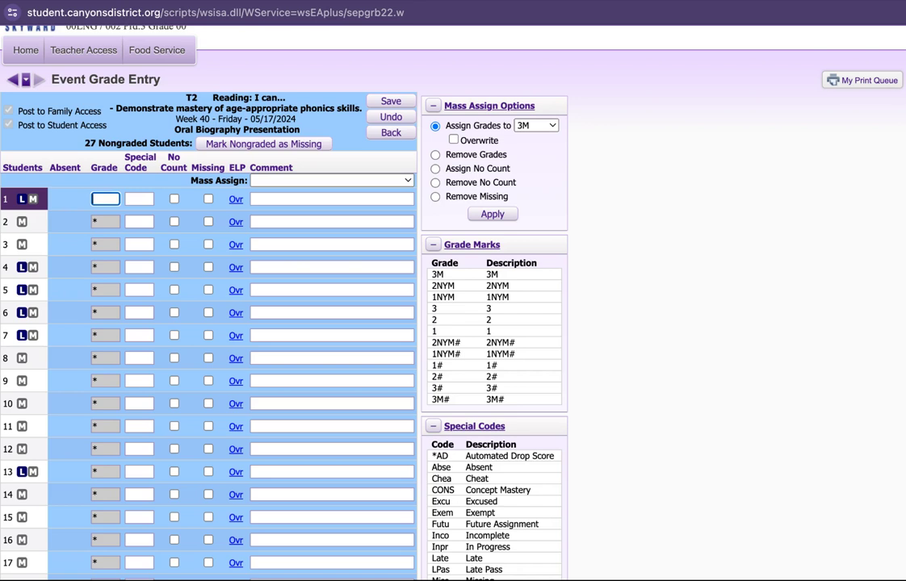
# Step: Enter Reading grades 1, 2, 3 and 3 for the first four students
pyautogui.write('1')
pyautogui.press('Return')
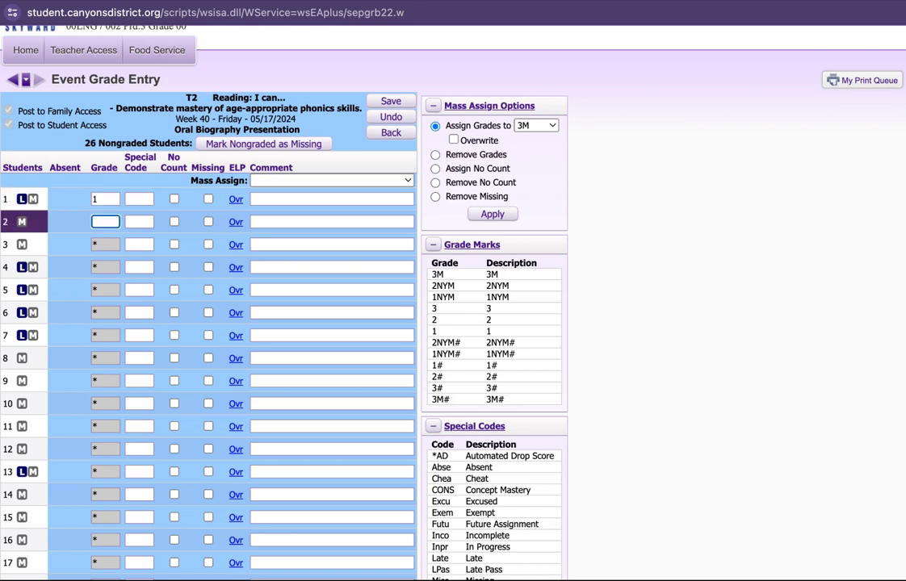
pyautogui.write('2')
pyautogui.press('Return')
pyautogui.write('3')
pyautogui.press('Return')
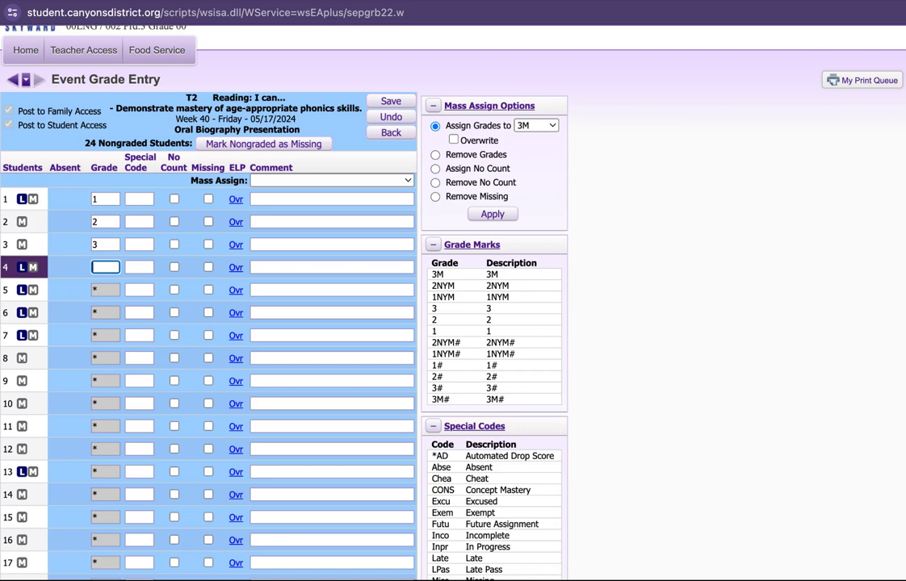
pyautogui.write('3')
pyautogui.press('Return')
# Step: Discard the invalid grade of 4 and leave student 5 ungraded
pyautogui.write('4')
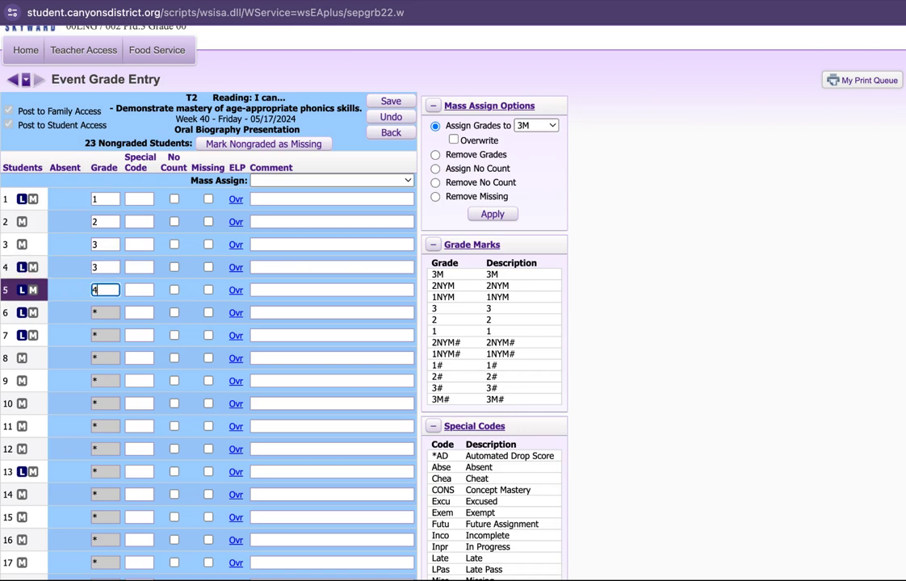
pyautogui.press('Return')
pyautogui.click(104, 283)
pyautogui.click(633, 243)
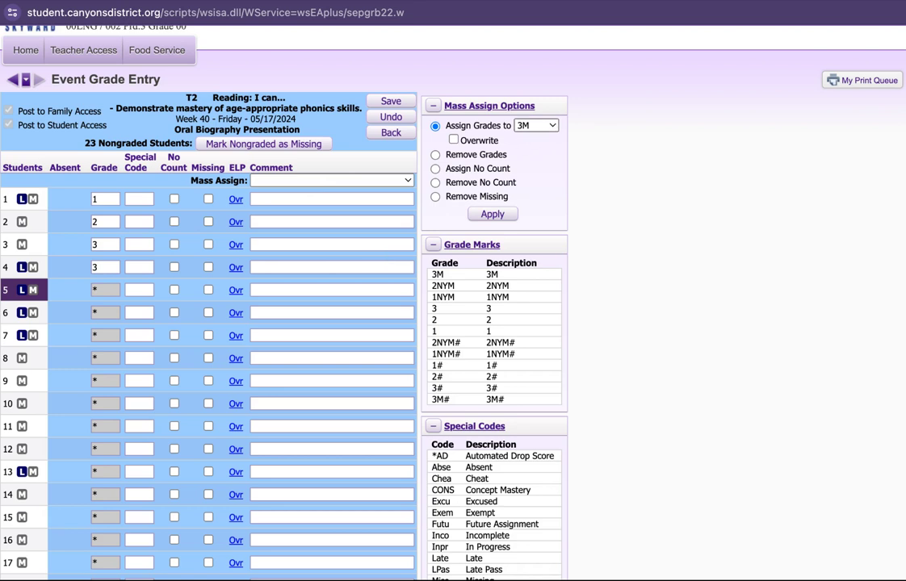
# Step: Mass-assign a grade of 3 to all ungraded students, then switch the bulk action to Remove Grades
pyautogui.press('3')
pyautogui.click(492, 213)
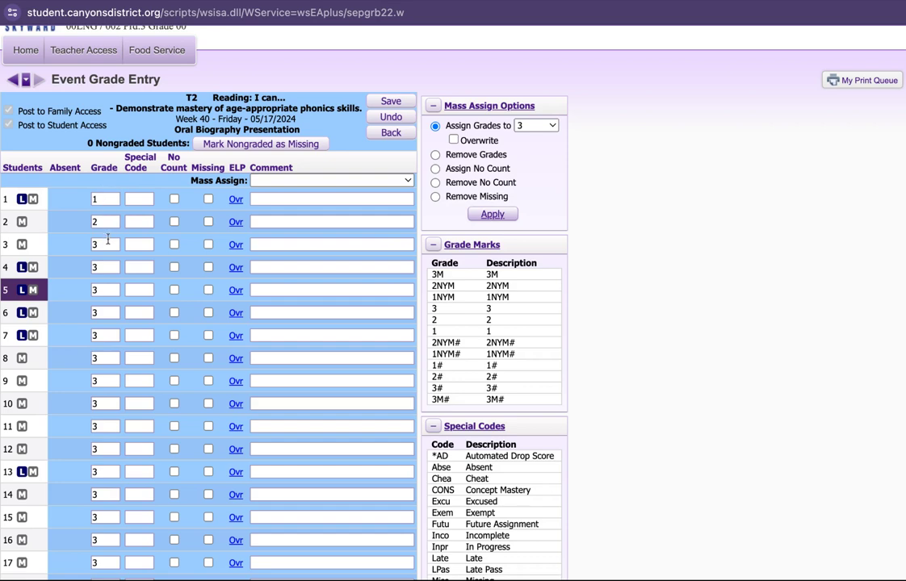
pyautogui.scroll(-5, 108, 306)
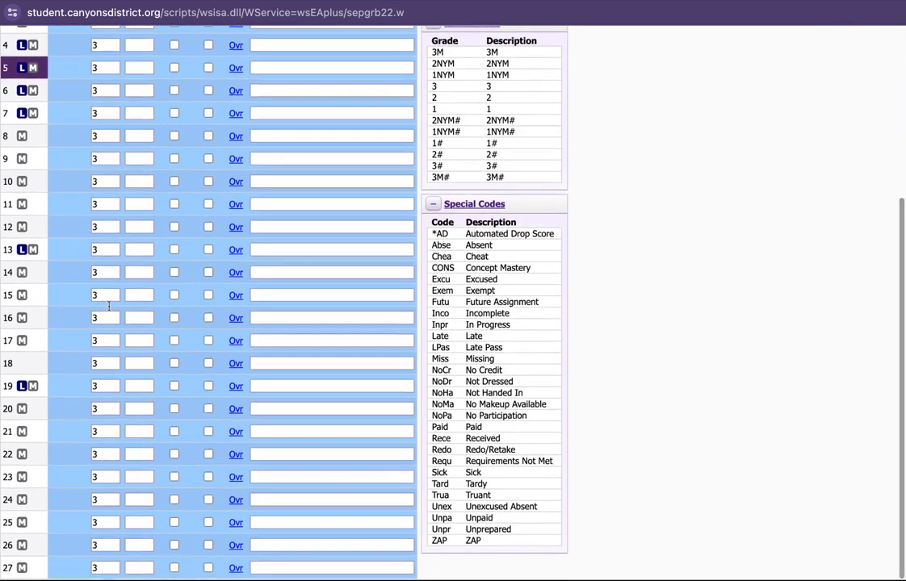
pyautogui.scroll(1, 98, 478)
pyautogui.scroll(5, 98, 477)
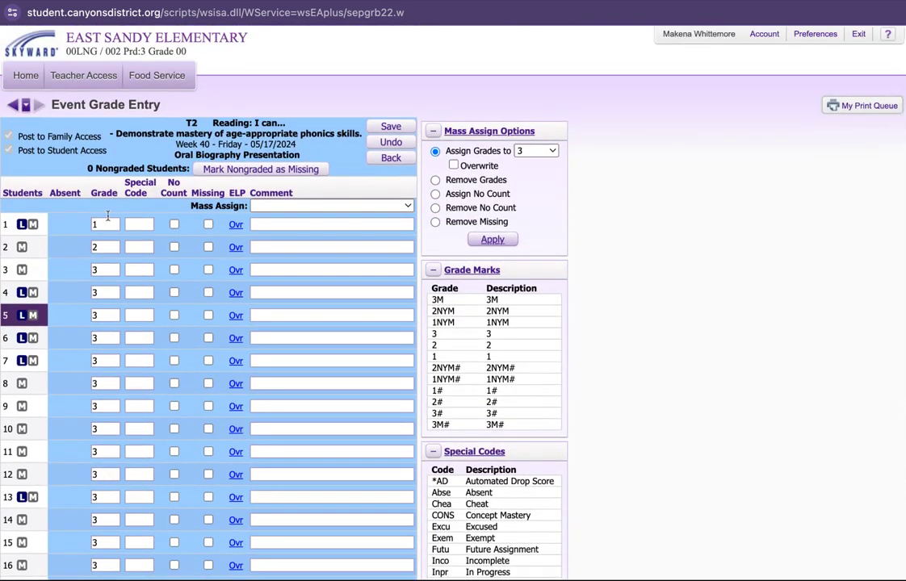
pyautogui.click(435, 180)
# Step: Clear all grades, then enter 2 for students 3, 9, 14 and 1 for students 18 and 21
pyautogui.click(493, 239)
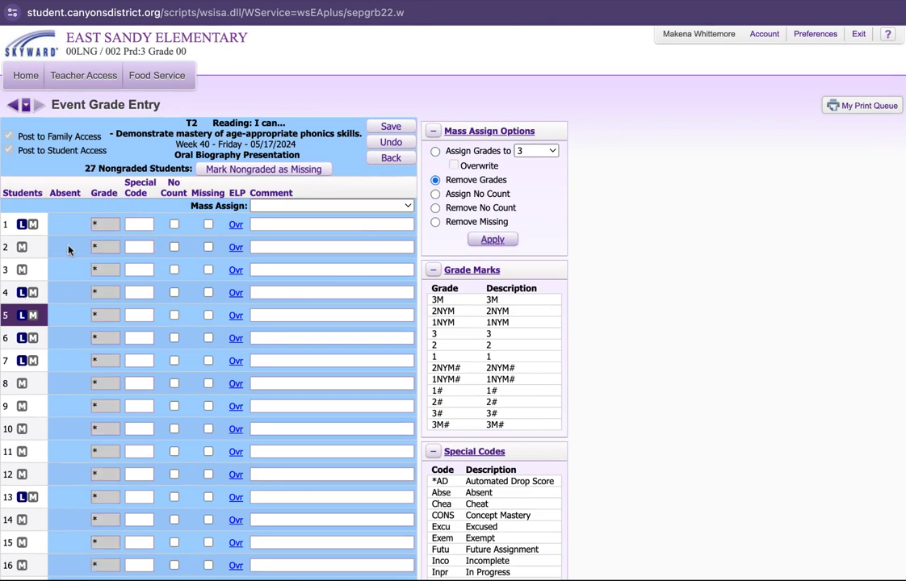
pyautogui.click(111, 260)
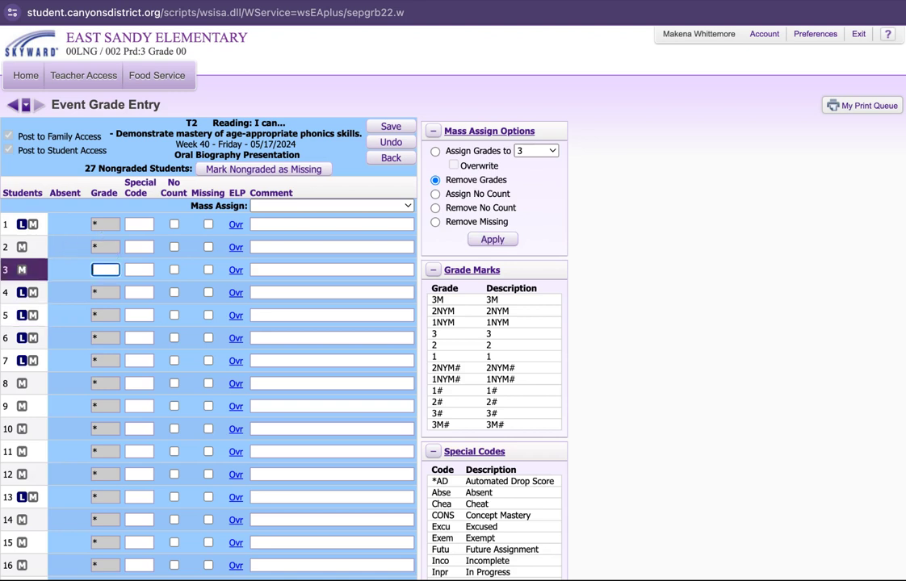
pyautogui.write('2')
pyautogui.click(105, 406)
pyautogui.write('2')
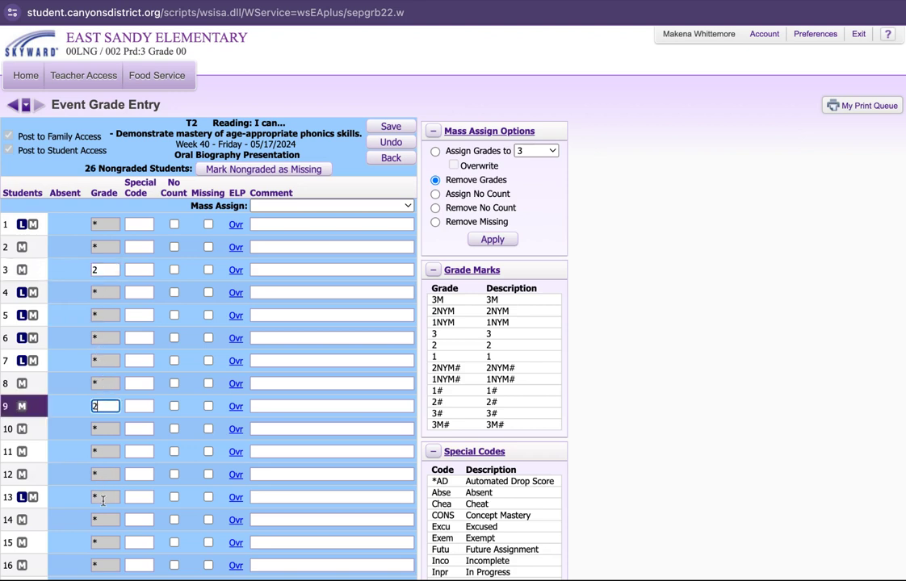
pyautogui.click(104, 520)
pyautogui.write('2')
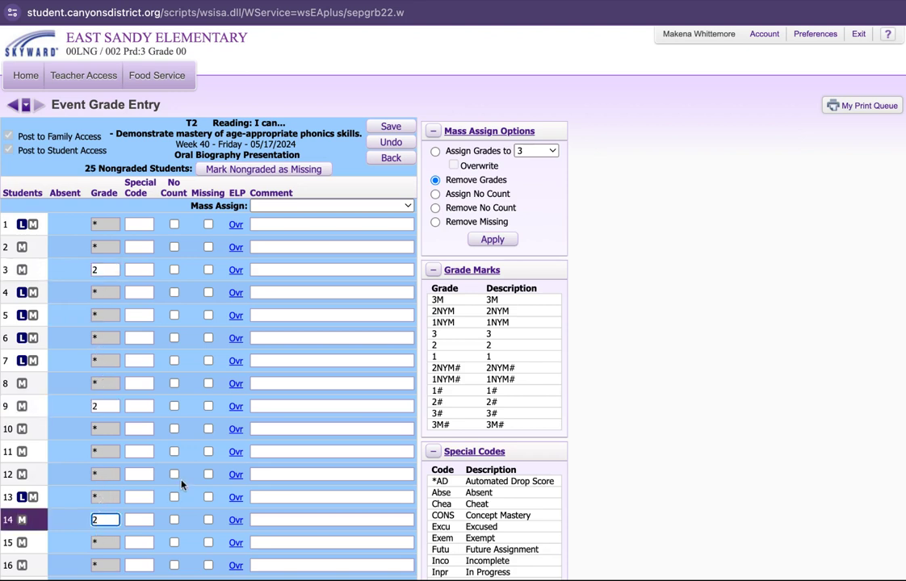
pyautogui.scroll(-3, 95, 543)
pyautogui.click(103, 490)
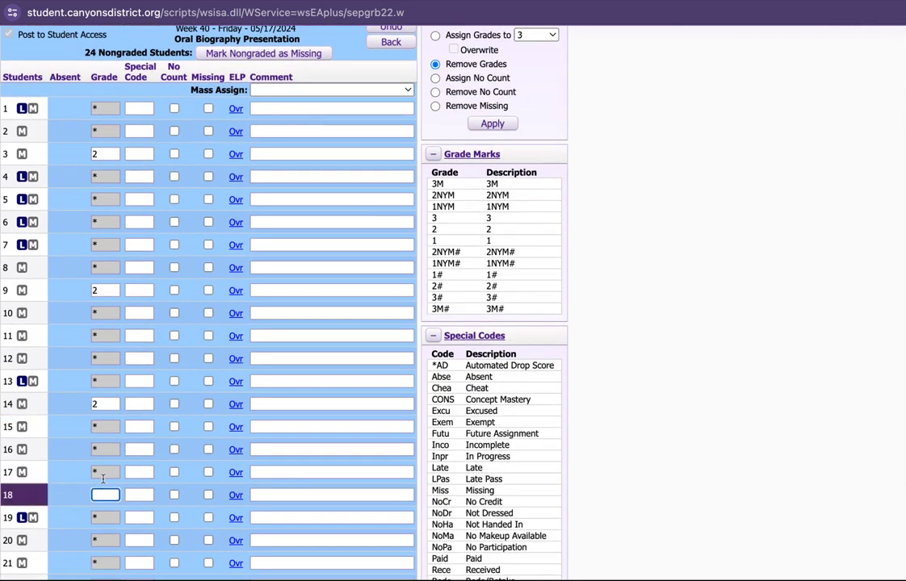
pyautogui.write('1')
pyautogui.click(105, 563)
pyautogui.write('1')
pyautogui.scroll(-3, 162, 507)
pyautogui.scroll(5, 161, 506)
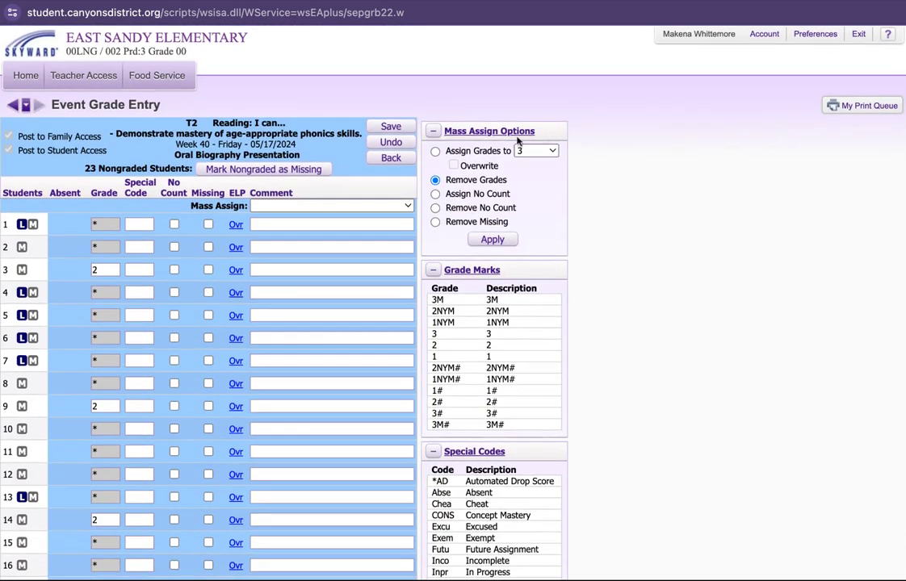
# Step: Clear the grades again and enter 2 for students 3, 6, 10 and 1 for students 16 and 23
pyautogui.click(492, 239)
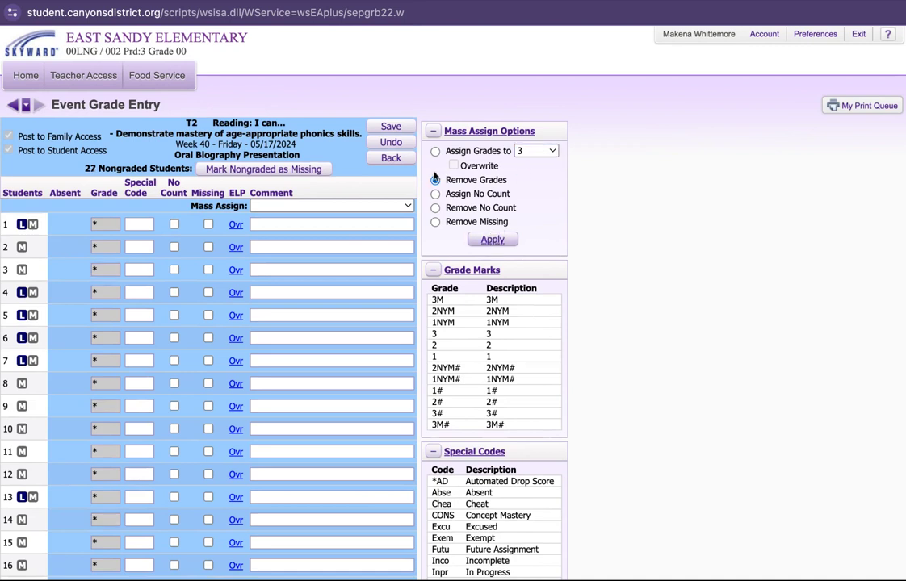
pyautogui.click(106, 268)
pyautogui.write('2')
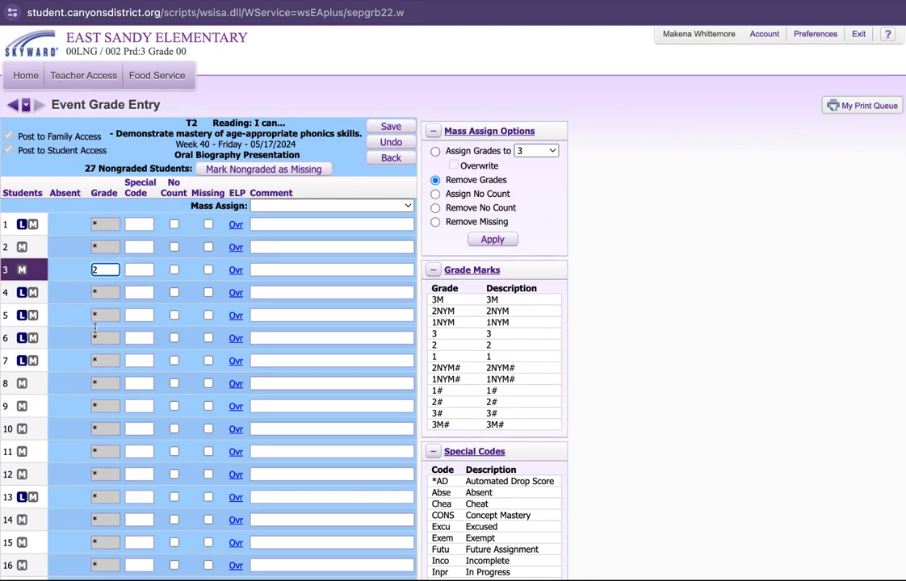
pyautogui.click(99, 331)
pyautogui.write('2')
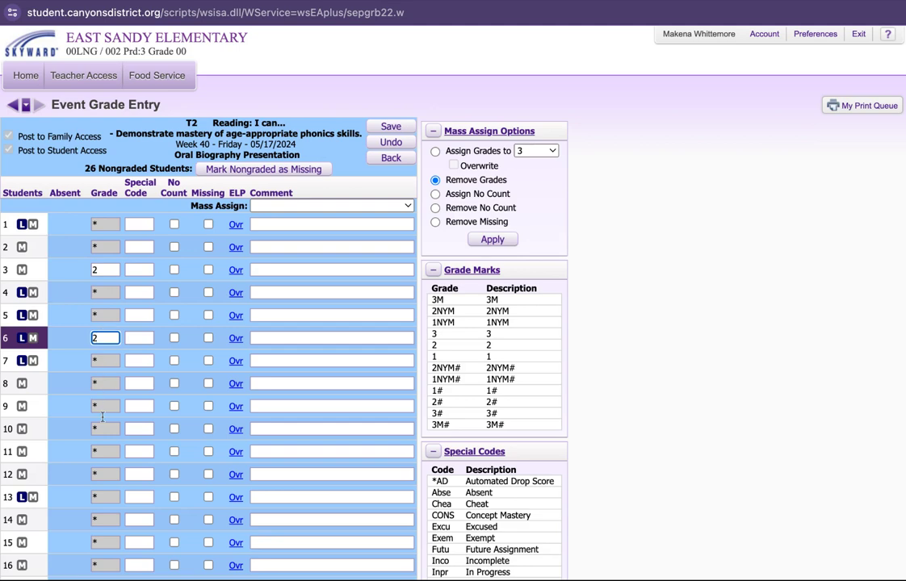
pyautogui.click(100, 427)
pyautogui.write('2')
pyautogui.click(100, 563)
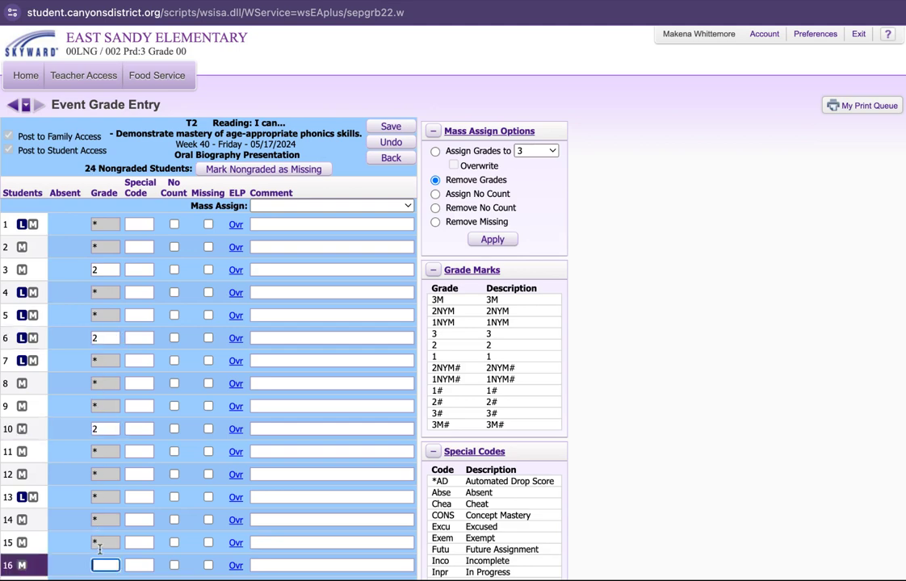
pyautogui.write('1')
pyautogui.scroll(-2, 99, 549)
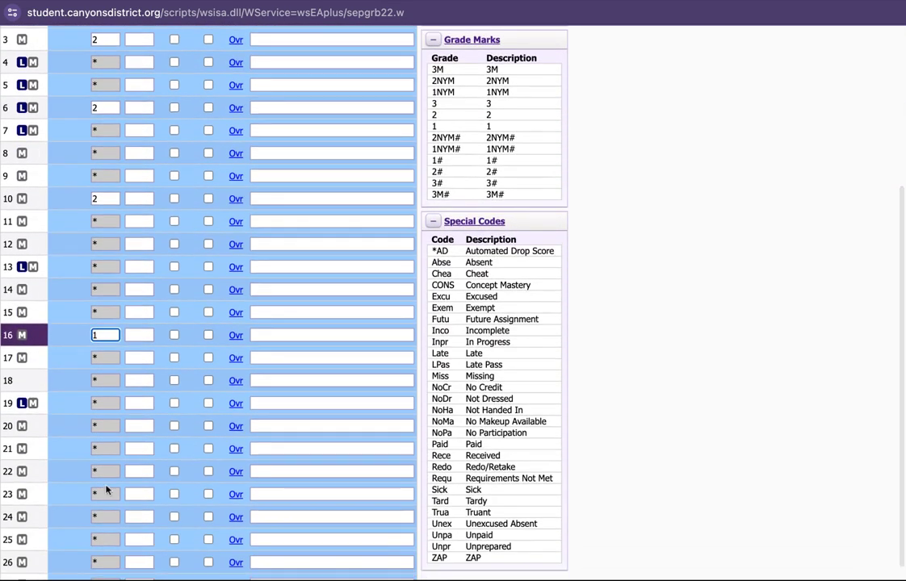
pyautogui.click(103, 493)
pyautogui.write('1')
pyautogui.scroll(3, 245, 456)
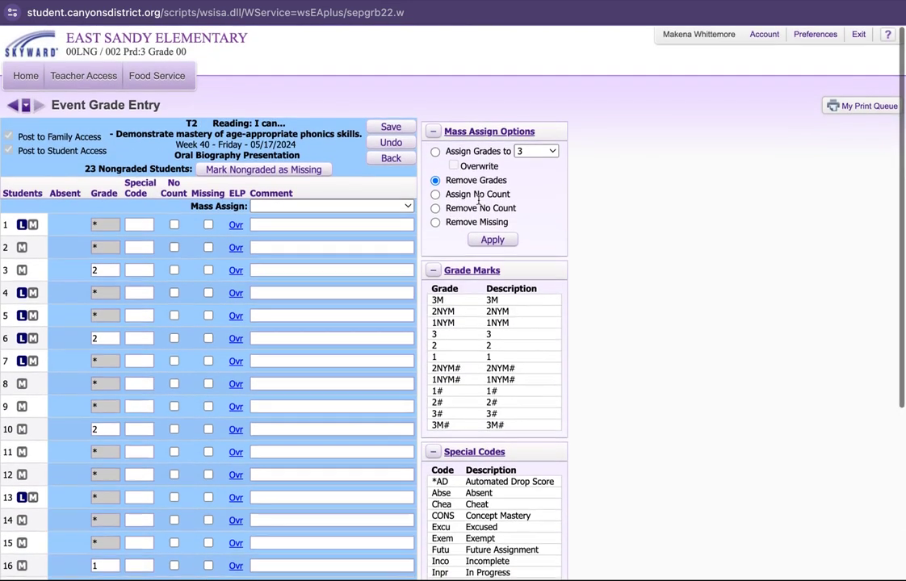
# Step: Assign a 3 to all ungraded students without overwriting, then select student 2's grade
pyautogui.click(436, 151)
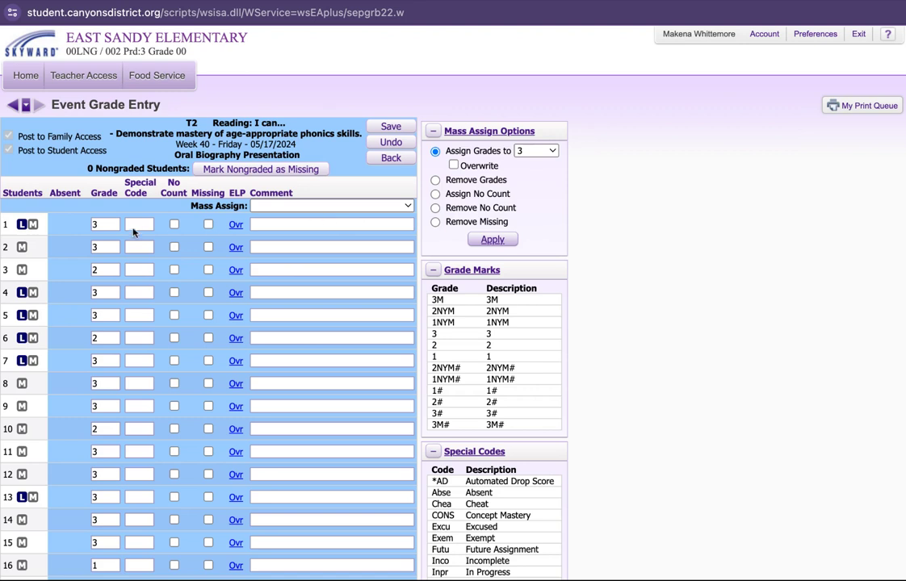
pyautogui.click(103, 242)
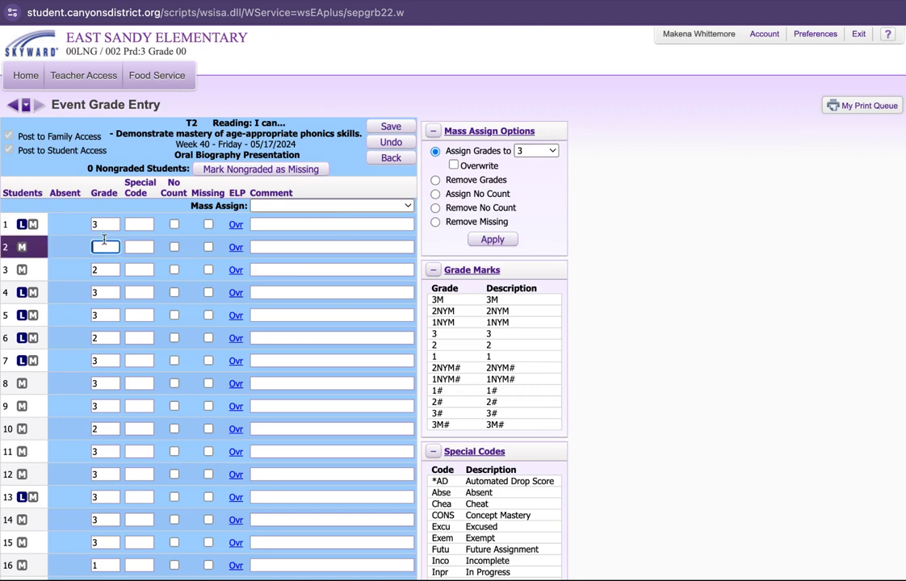
# Step: Delete the grades for students 2 and 5 and mark the nongraded students as missing
pyautogui.click(105, 310)
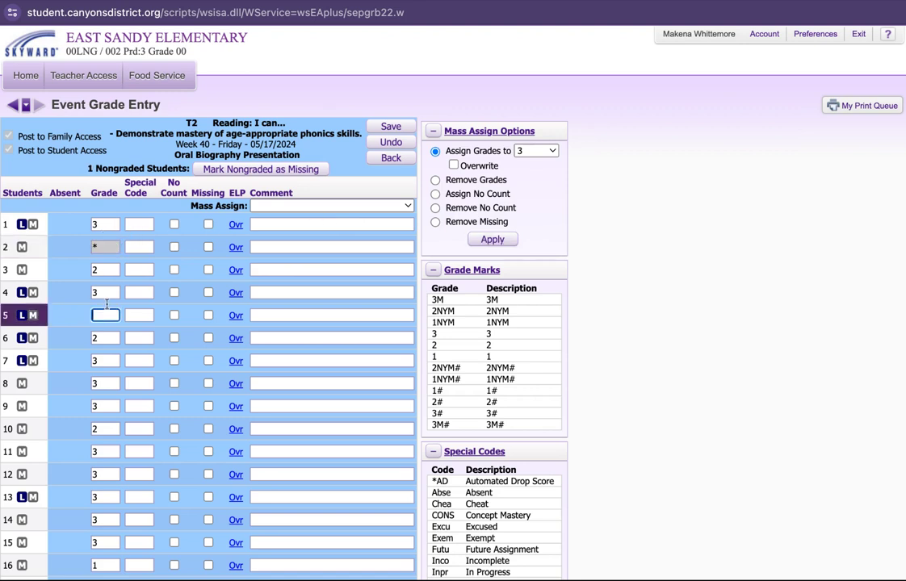
pyautogui.click(143, 282)
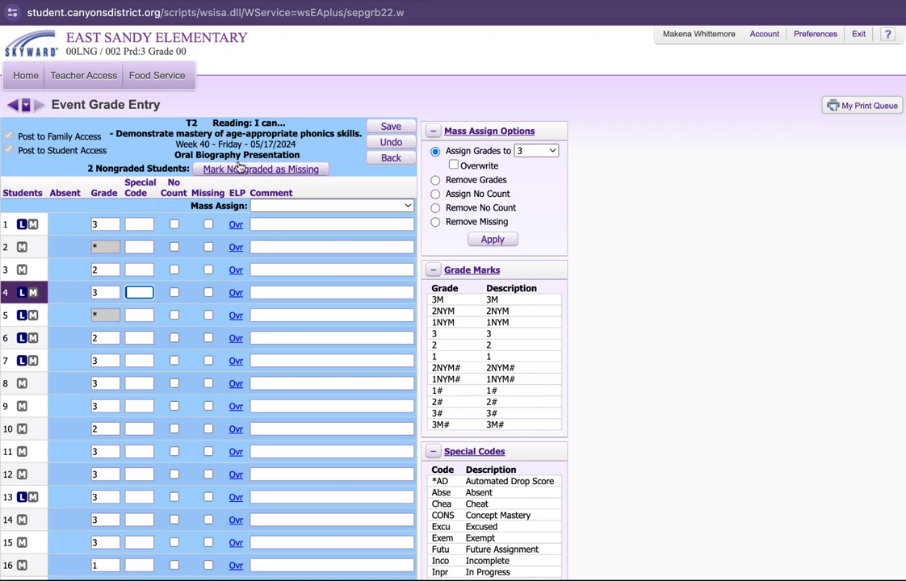
pyautogui.click(240, 168)
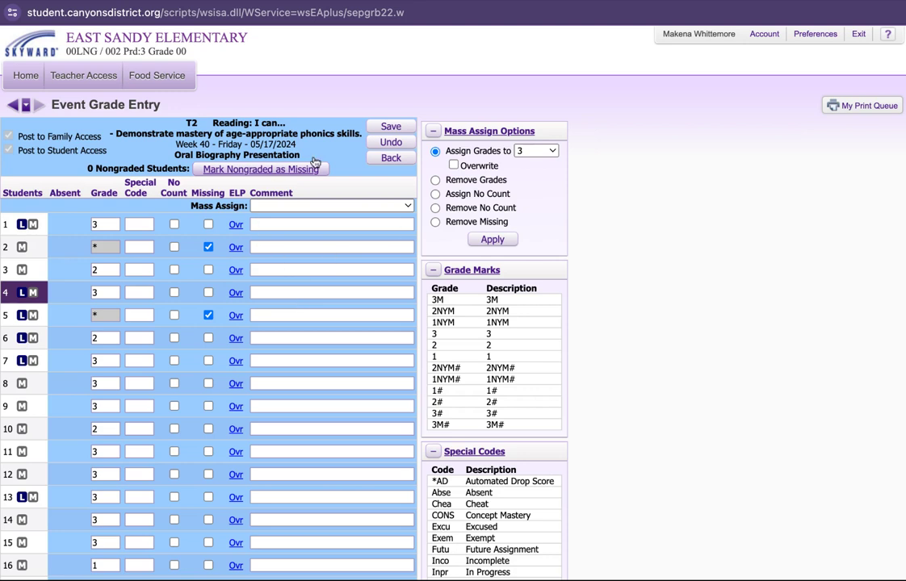
# Step: Remove the missing marks from students 2 and 5 and return to the gradebook main screen
pyautogui.click(440, 221)
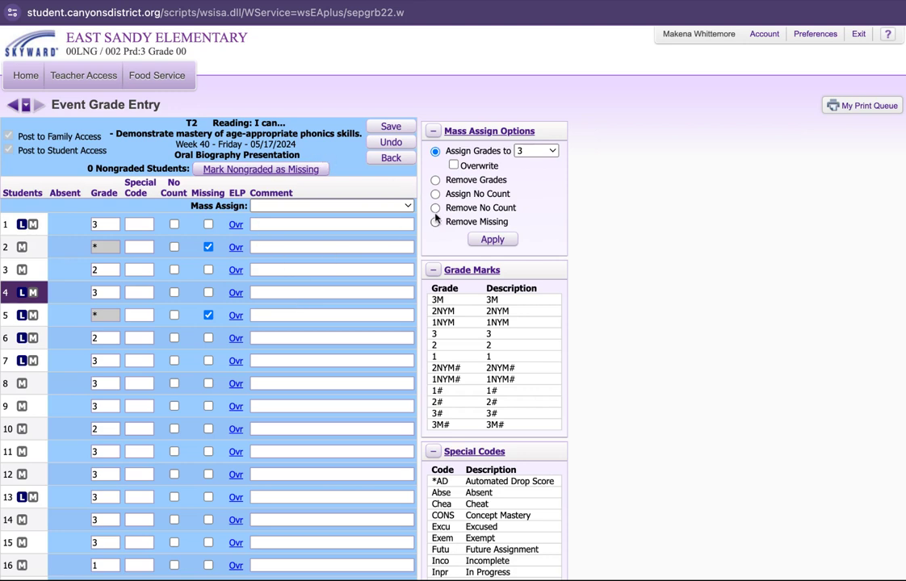
pyautogui.click(492, 239)
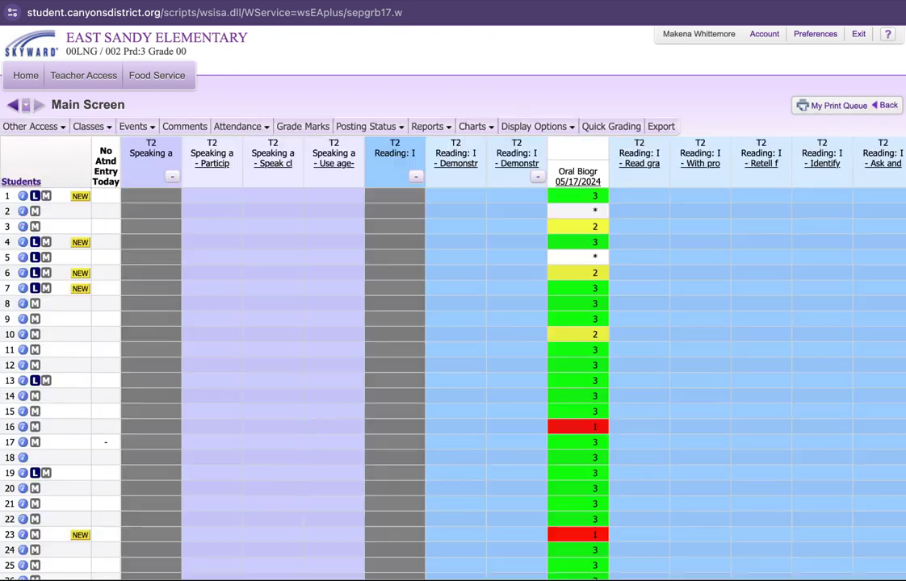
pyautogui.click(432, 126)
pyautogui.click(146, 126)
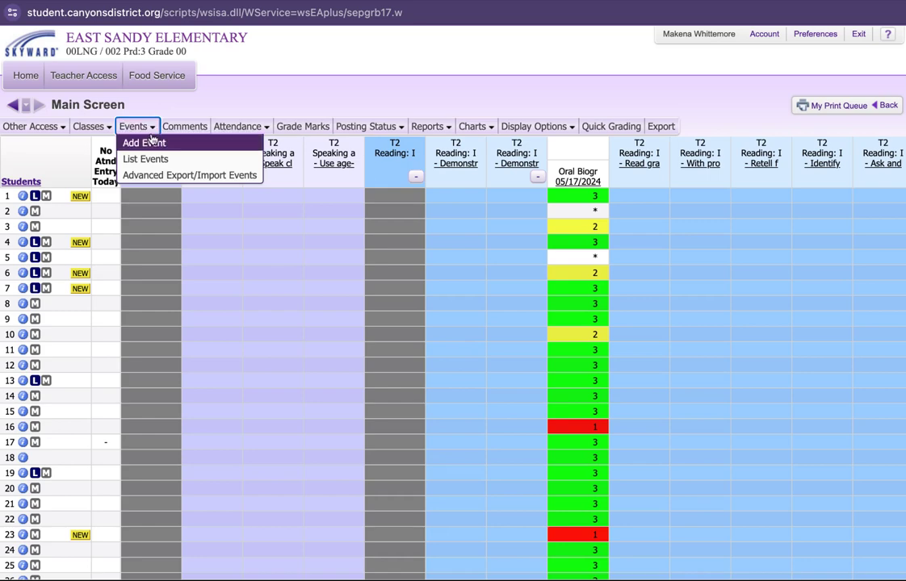
# Step: Add a new event described 'Oral Biography Presentation' with the 'Speak clearly and audibly' skill
pyautogui.click(146, 142)
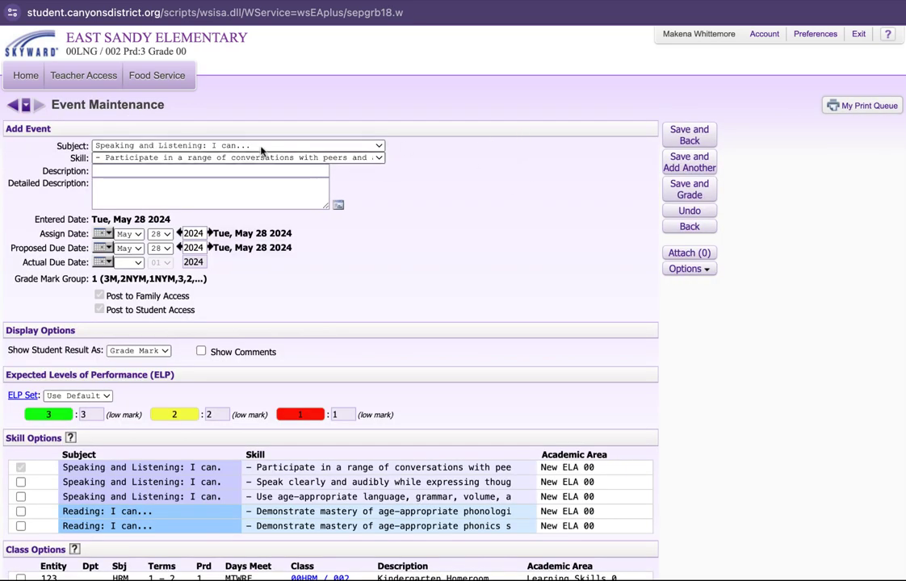
pyautogui.click(225, 169)
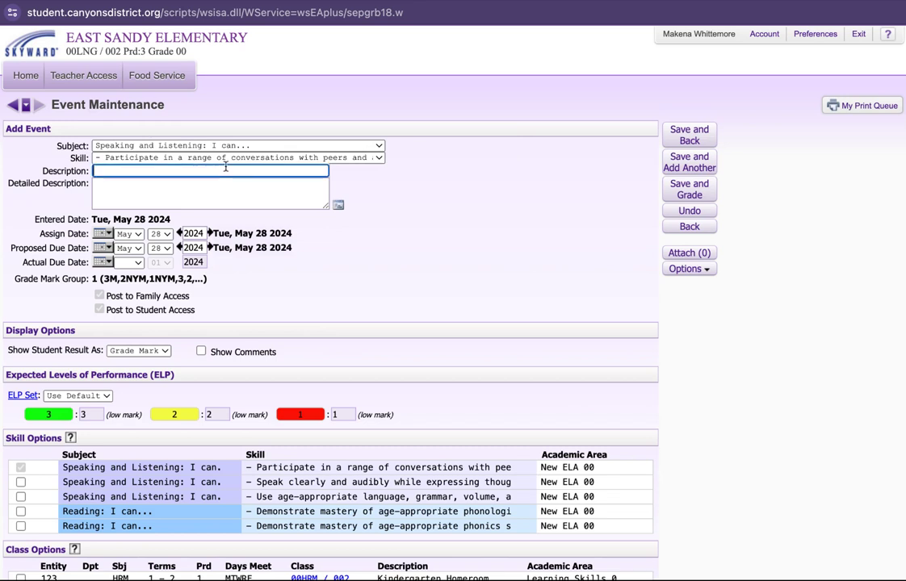
pyautogui.write('Oral Biography Presentation')
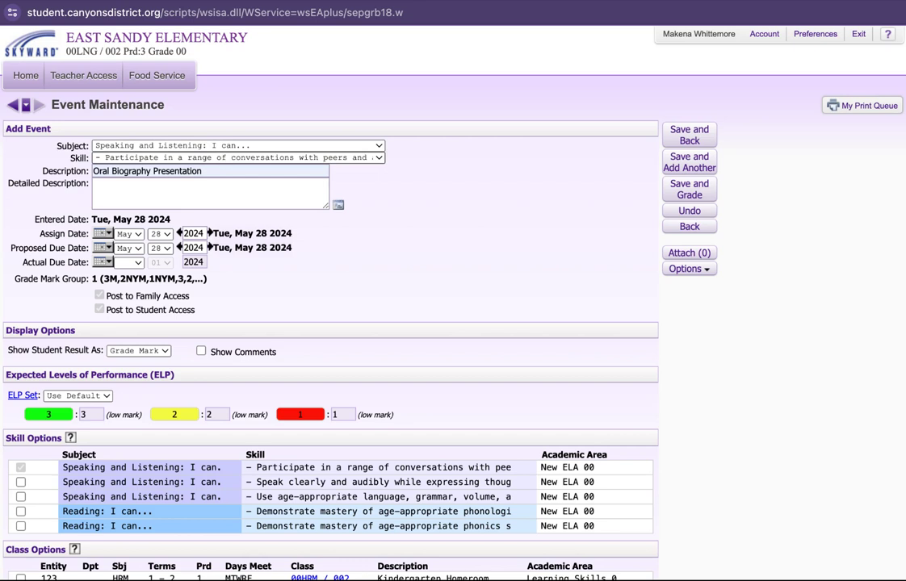
pyautogui.click(238, 157)
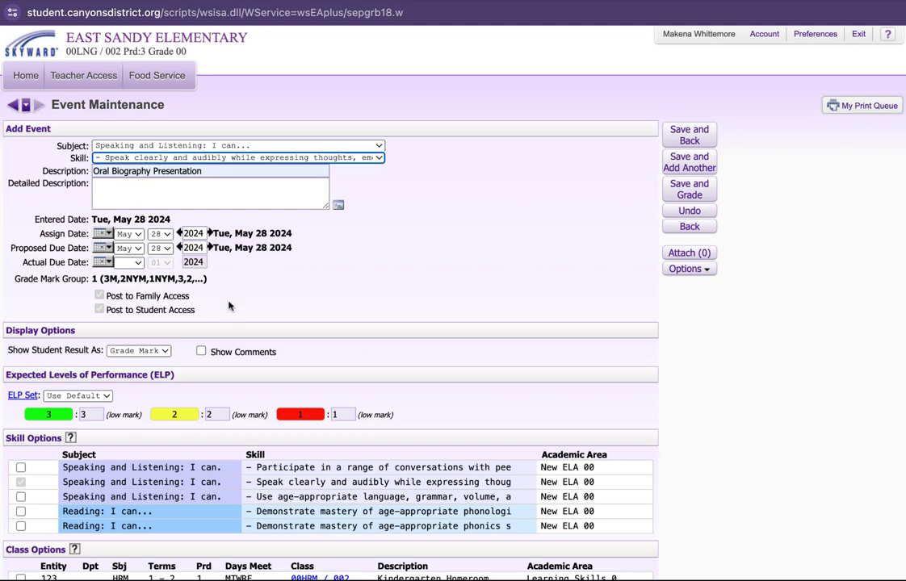
# Step: Check the 'Retell familiar stories' Reading skill in the event's Skill Options list
pyautogui.scroll(-2, 230, 303)
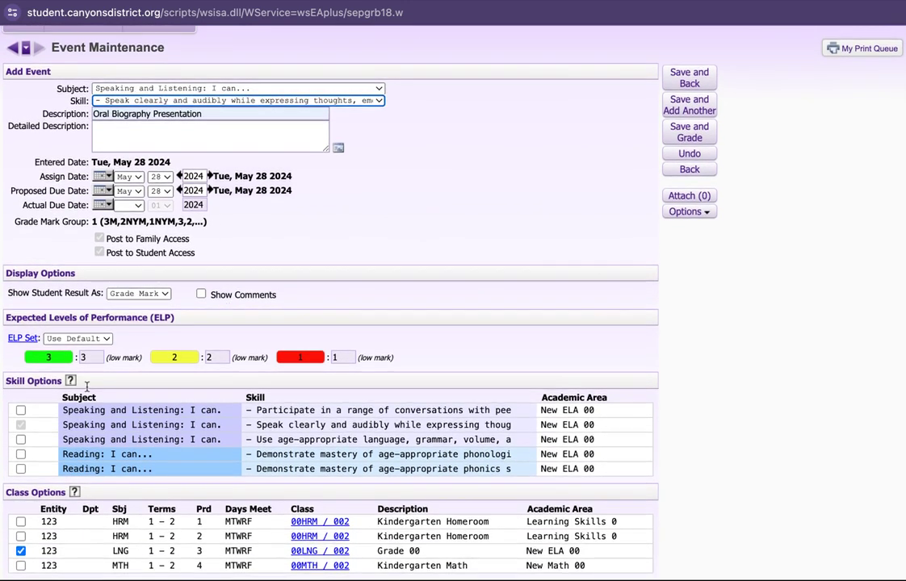
pyautogui.scroll(-3, 111, 450)
pyautogui.scroll(3, 104, 425)
pyautogui.scroll(-4, 140, 436)
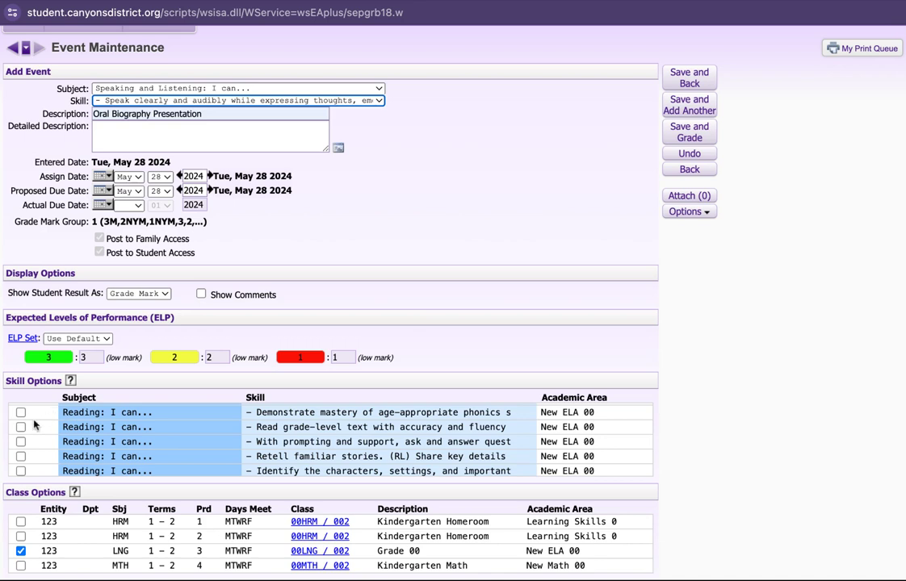
pyautogui.scroll(-2, 127, 442)
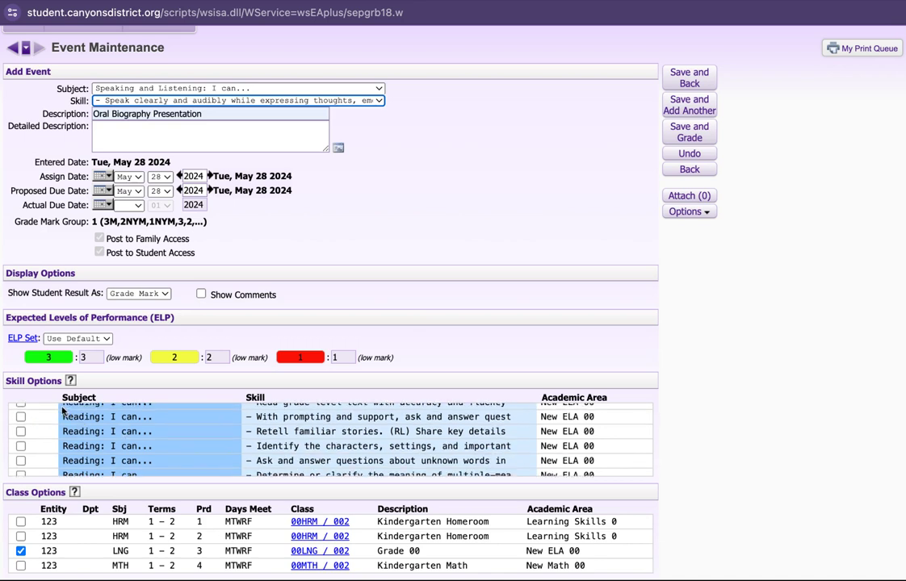
pyautogui.click(21, 431)
pyautogui.scroll(-2, 129, 429)
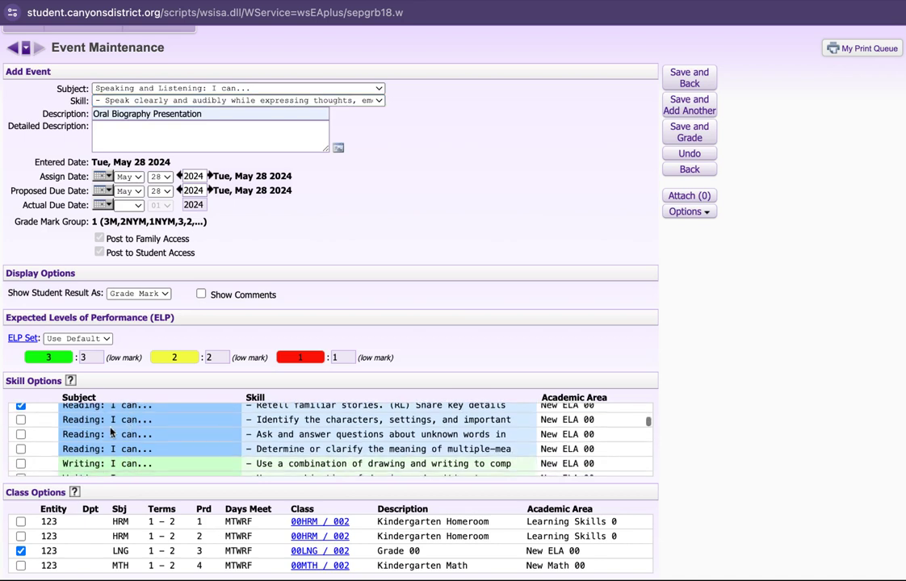
pyautogui.scroll(-2, 81, 441)
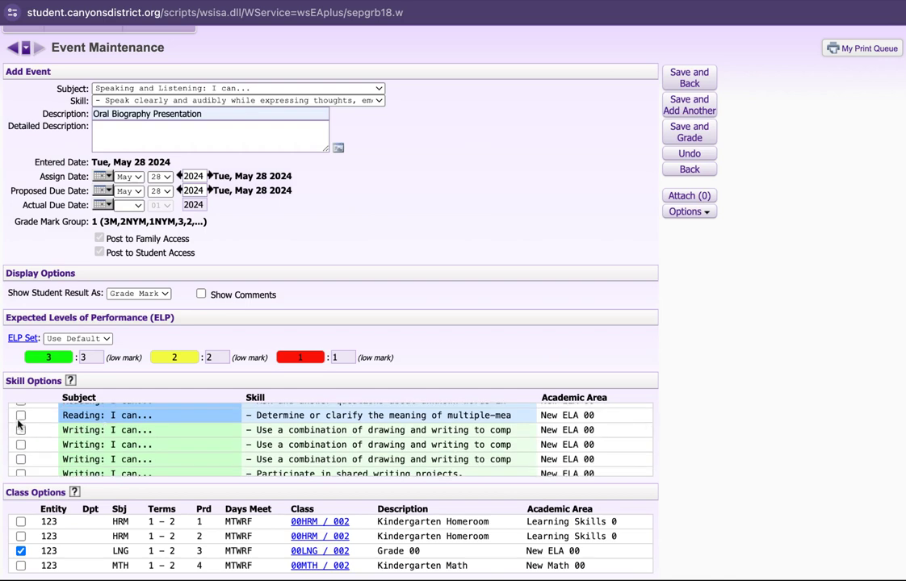
pyautogui.scroll(-4, 126, 436)
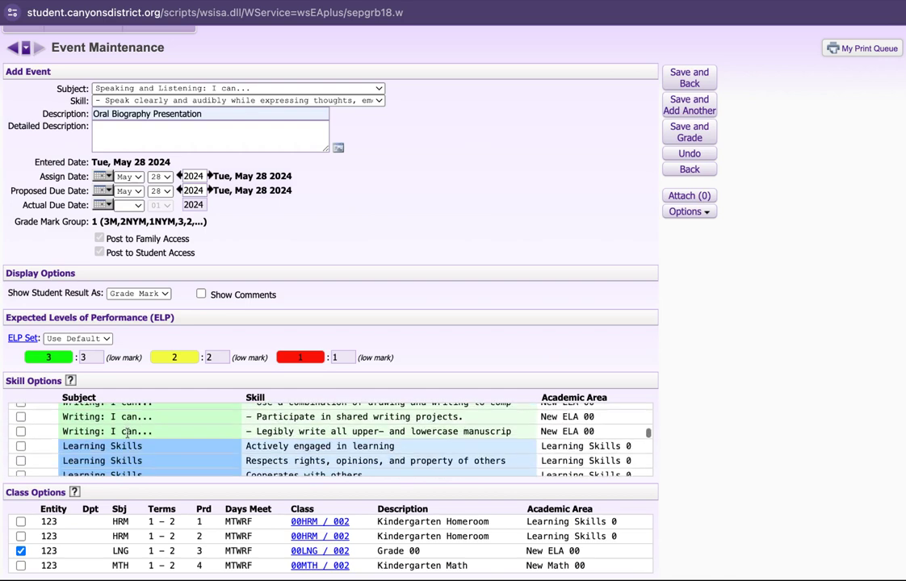
pyautogui.scroll(-3, 127, 436)
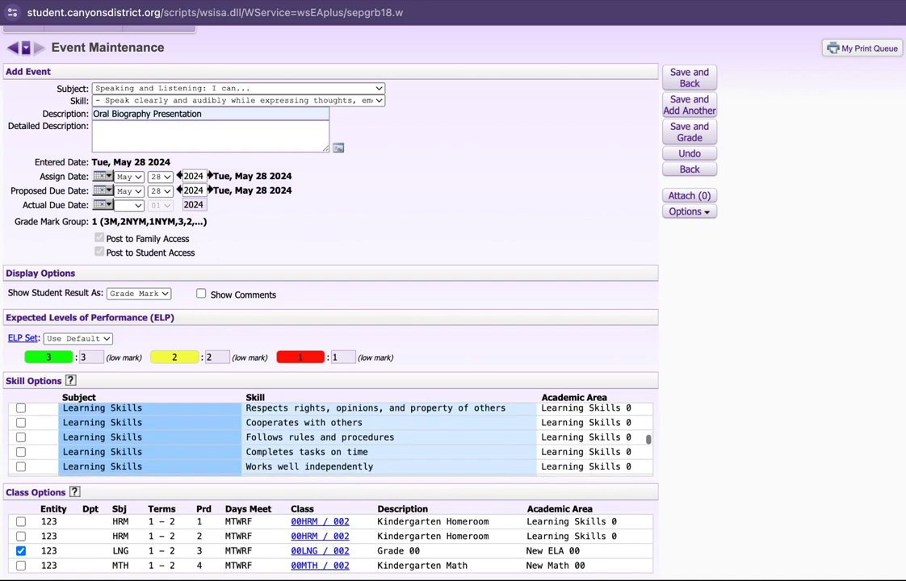
pyautogui.scroll(-2, 323, 436)
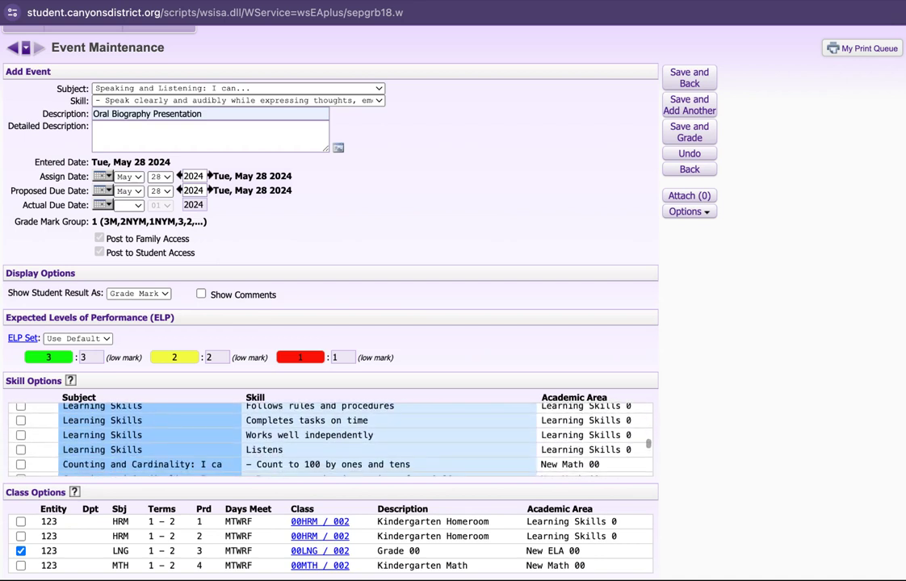
pyautogui.scroll(3, 323, 436)
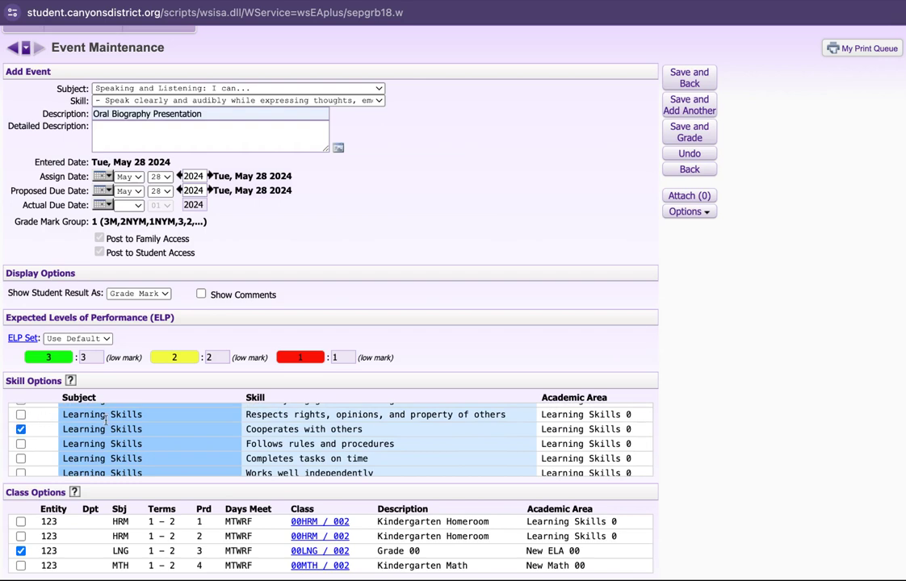
pyautogui.scroll(-5, 138, 429)
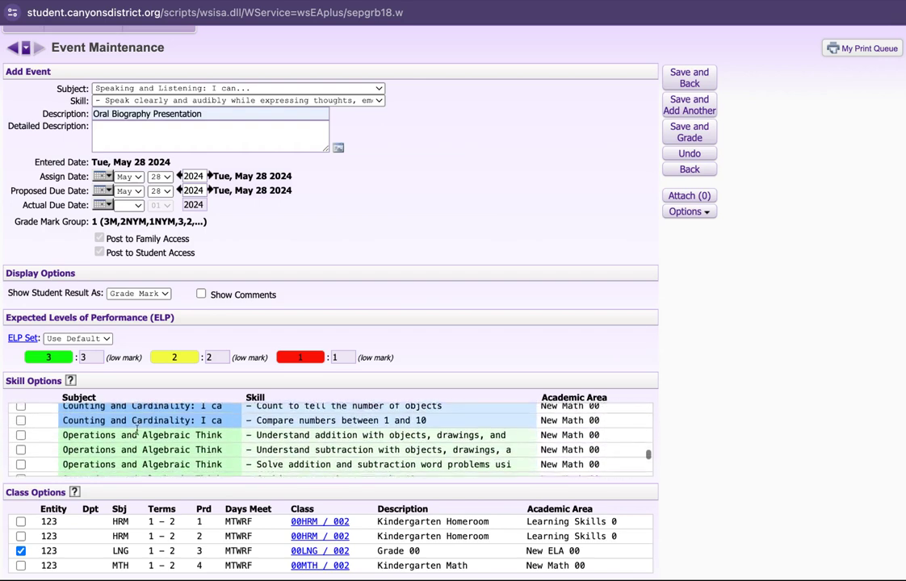
pyautogui.scroll(-6, 331, 436)
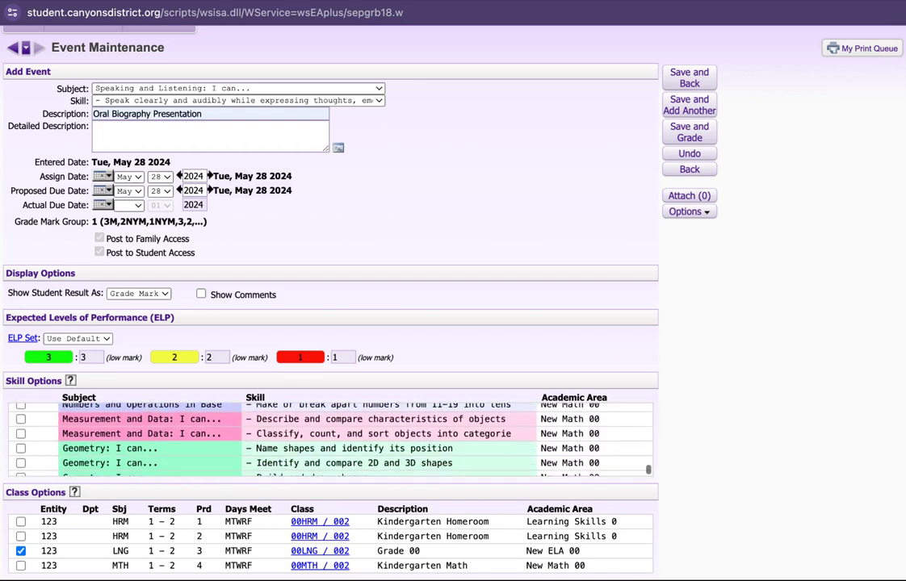
pyautogui.scroll(6, 331, 436)
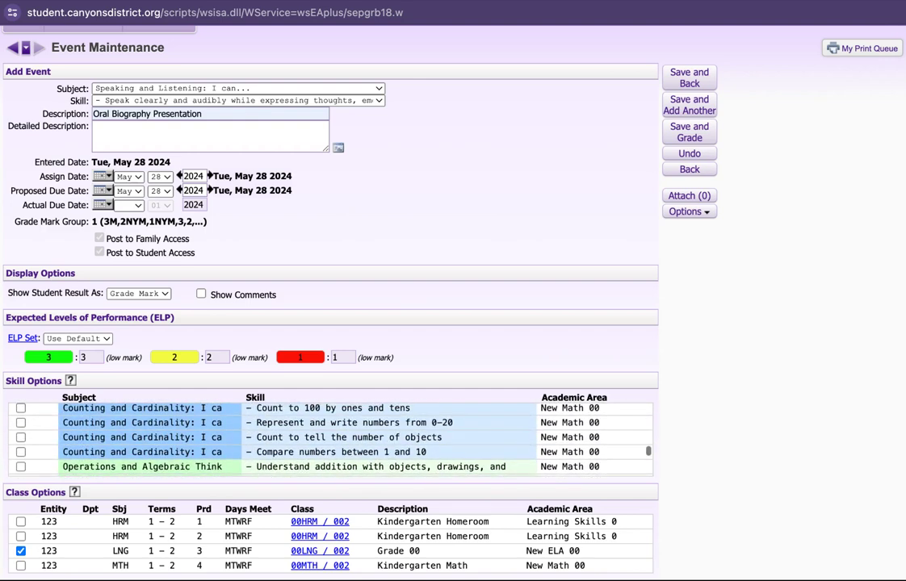
pyautogui.scroll(5, 331, 436)
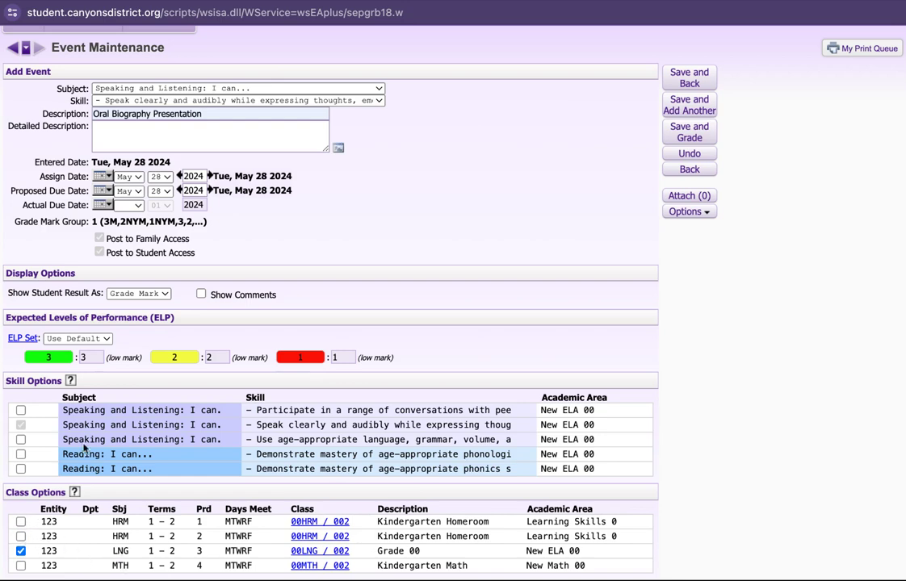
pyautogui.scroll(-5, 116, 435)
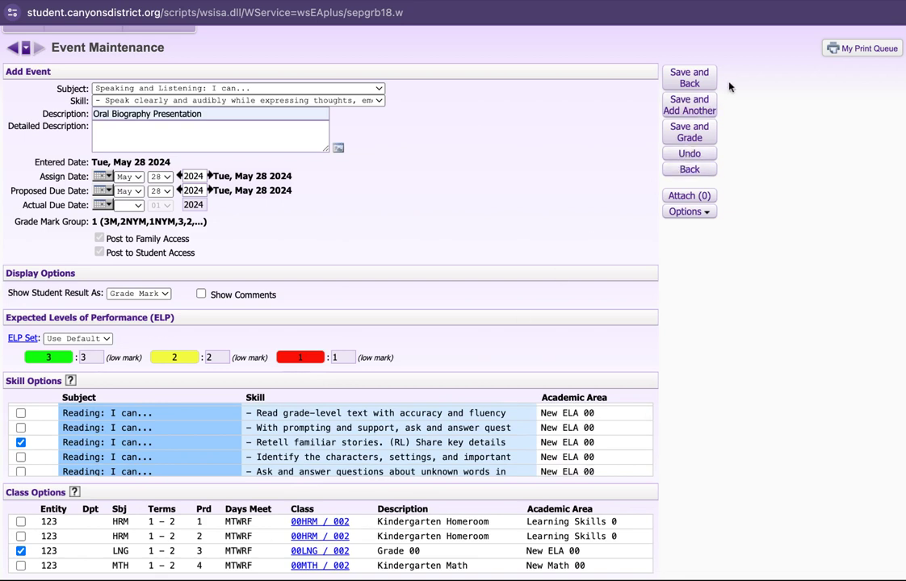
# Step: Save the event and open its Event Grade Entry page dated 05/28/2024
pyautogui.click(692, 132)
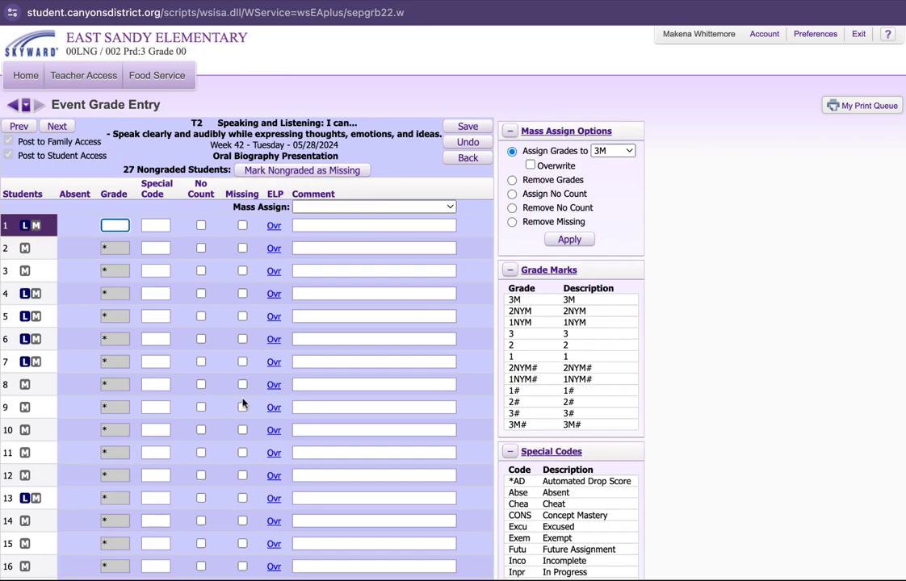
pyautogui.scroll(-5, 242, 402)
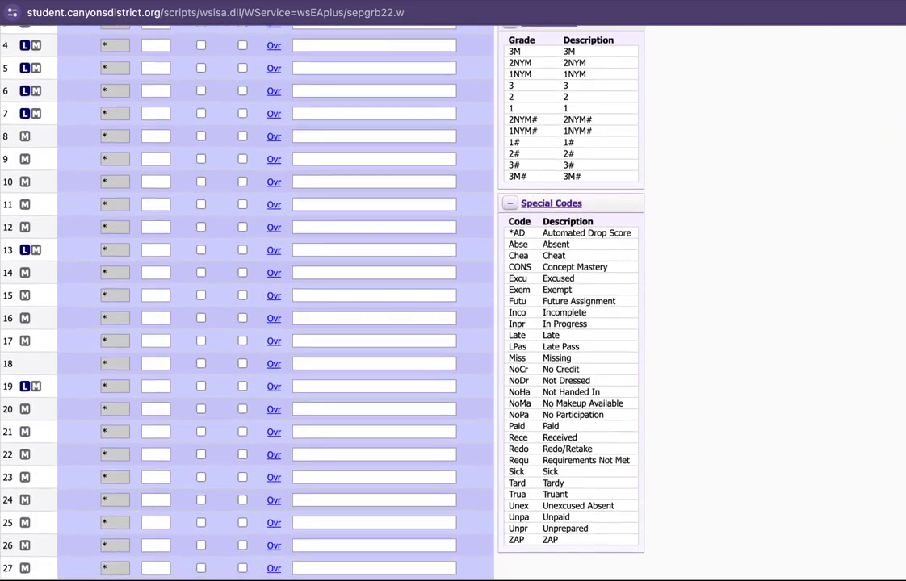
pyautogui.scroll(5, 242, 404)
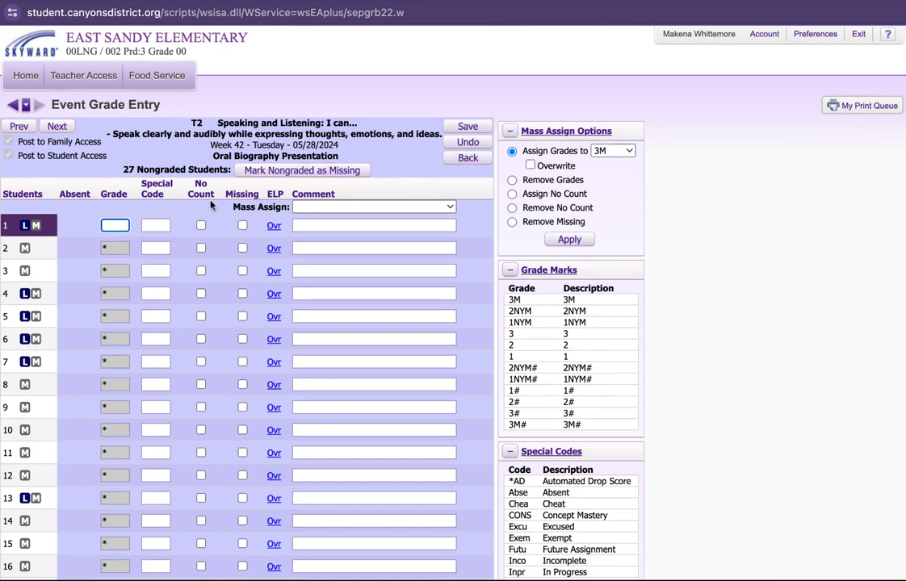
# Step: Return to the class gradebook and list all events, showing both Oral Biography Presentation events
pyautogui.click(478, 161)
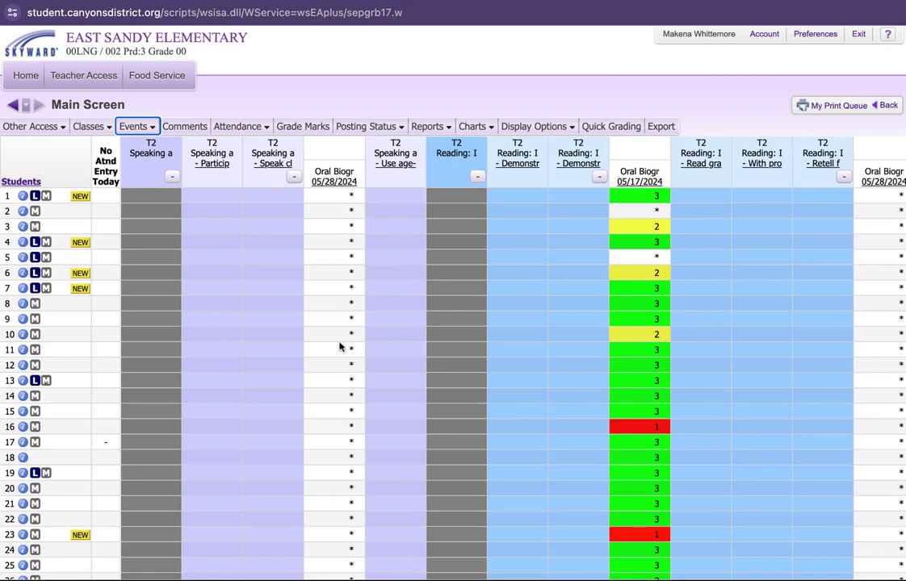
pyautogui.hscroll(3, 339, 347)
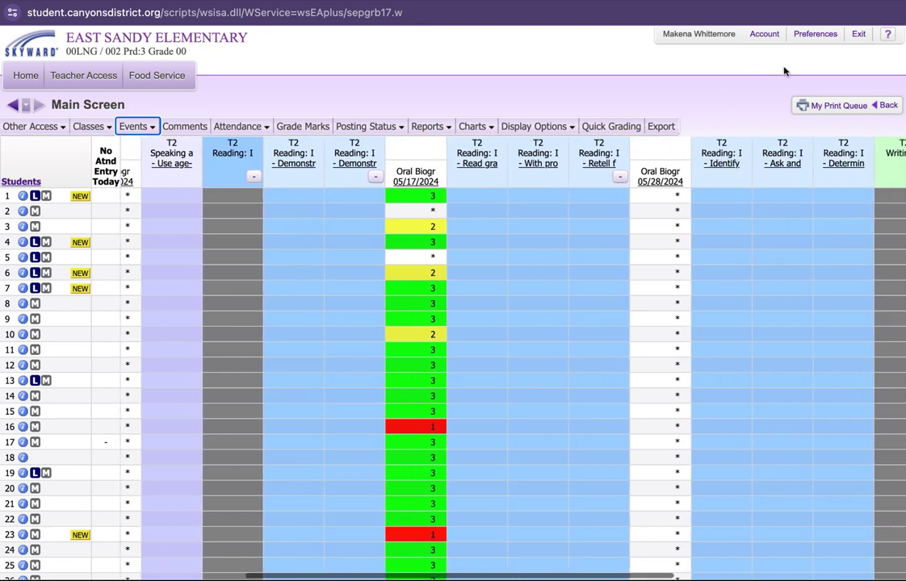
pyautogui.hscroll(3, 669, 237)
pyautogui.hscroll(3, 670, 236)
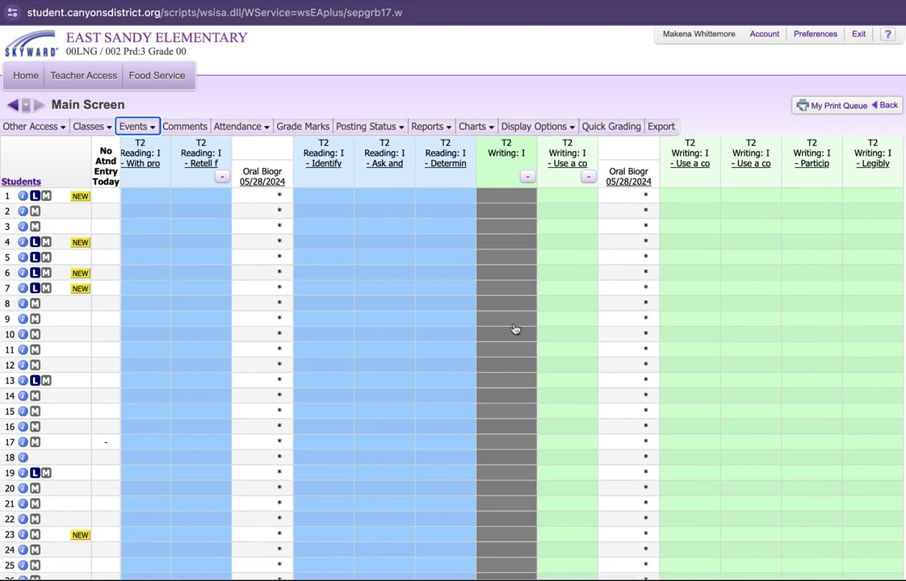
pyautogui.hscroll(-6, 416, 335)
pyautogui.click(147, 123)
pyautogui.click(152, 159)
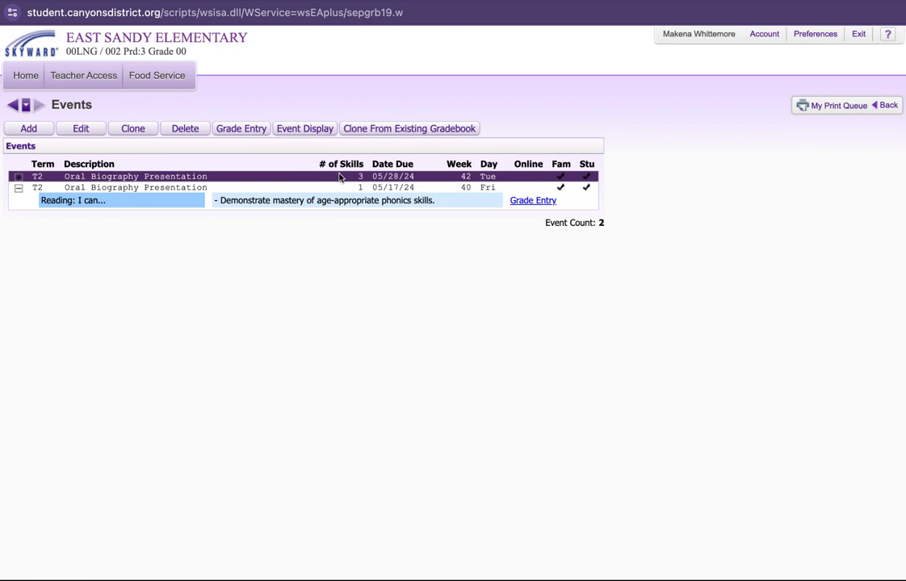
# Step: Open Grade Entry for the three-skill Oral Biography Presentation event
pyautogui.click(240, 129)
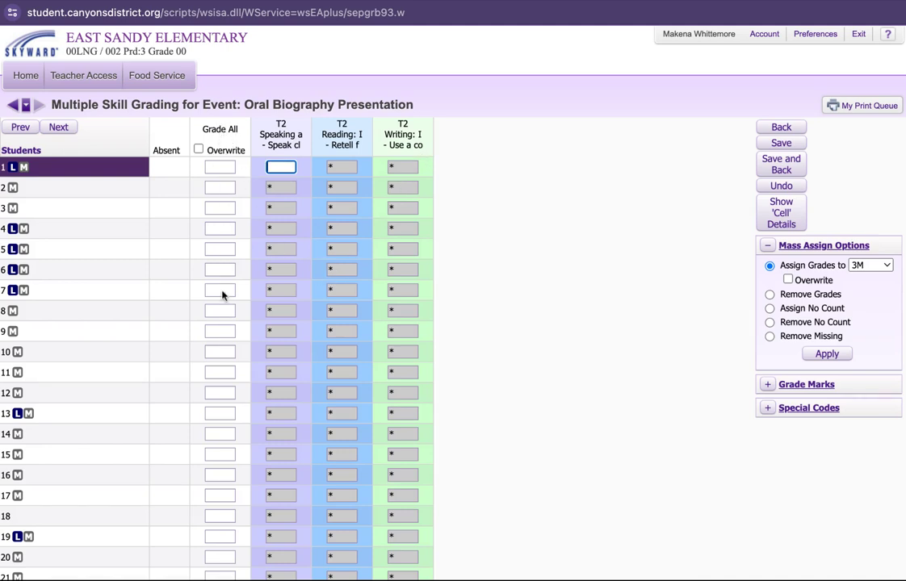
# Step: Give student 1 a 3 on all skills, and student 2 a 2 in Speaking with 3s elsewhere
pyautogui.click(225, 163)
pyautogui.write('3')
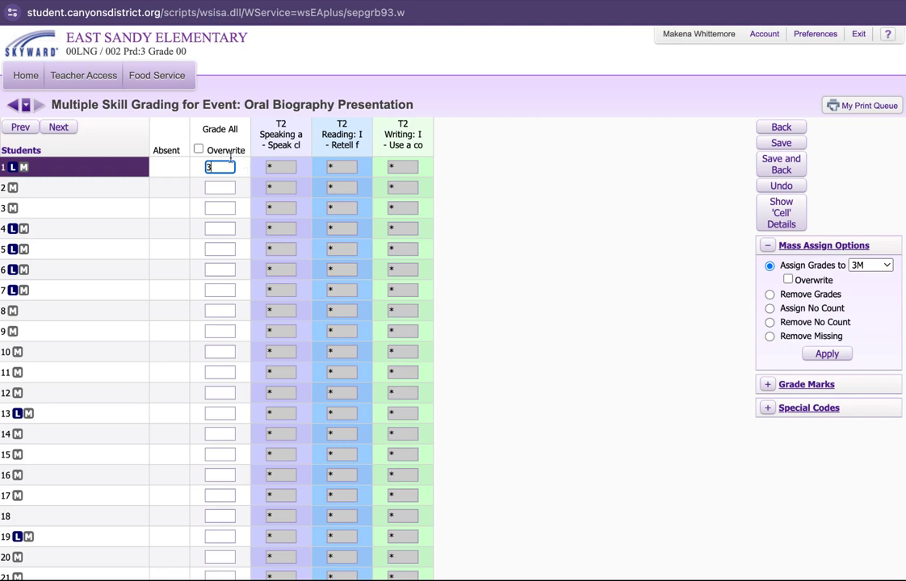
pyautogui.press('Return')
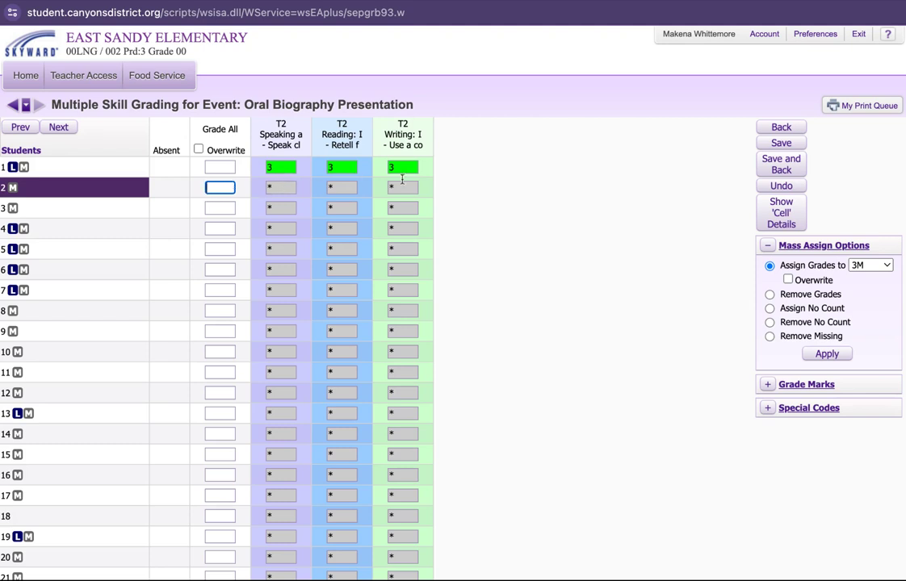
pyautogui.click(278, 186)
pyautogui.press('Tab')
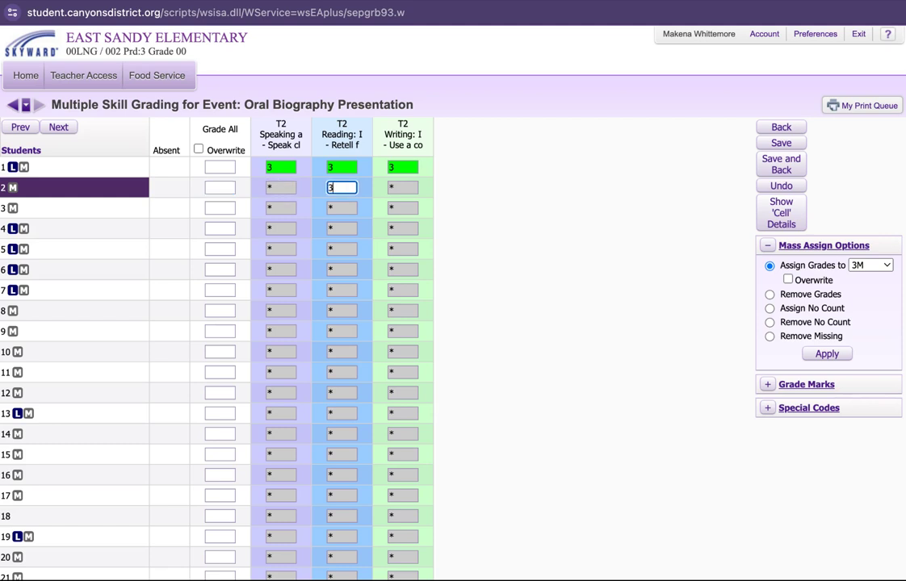
pyautogui.press('Tab')
pyautogui.hotkey('shift', 'Tab')
pyautogui.hotkey('shift', 'Tab')
pyautogui.write('2')
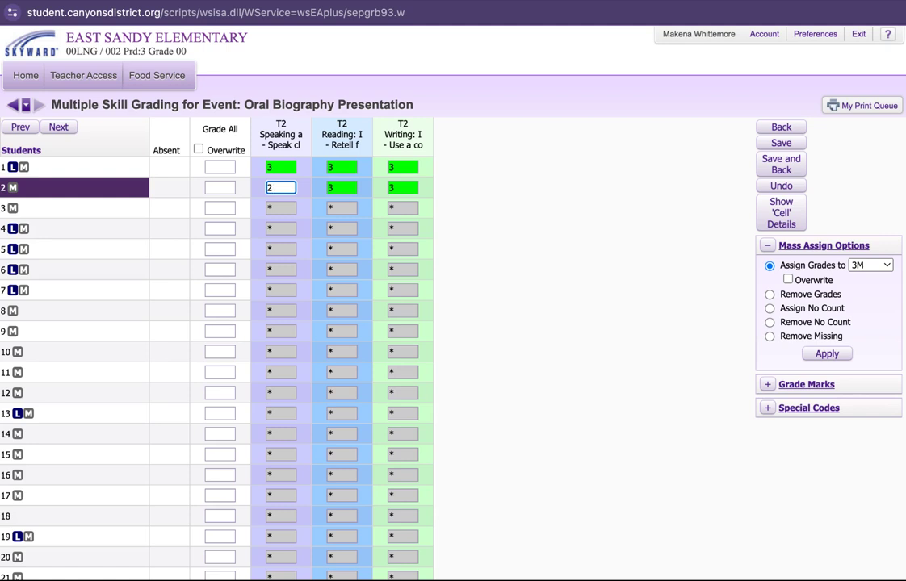
pyautogui.press('Return')
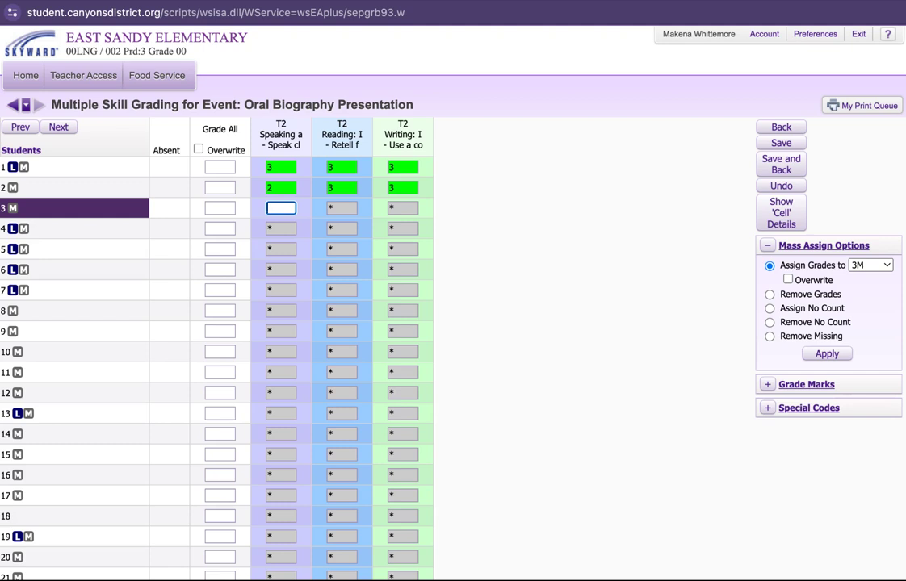
# Step: Grade student 3's Speaking and Reading 3, then give students 4 and 5 a 3 on every skill
pyautogui.press('Tab')
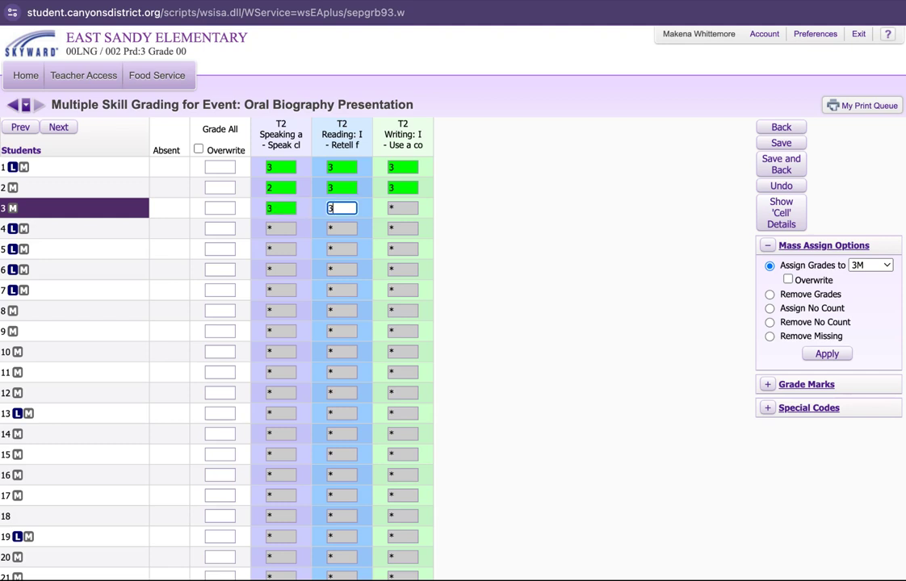
pyautogui.press('Tab')
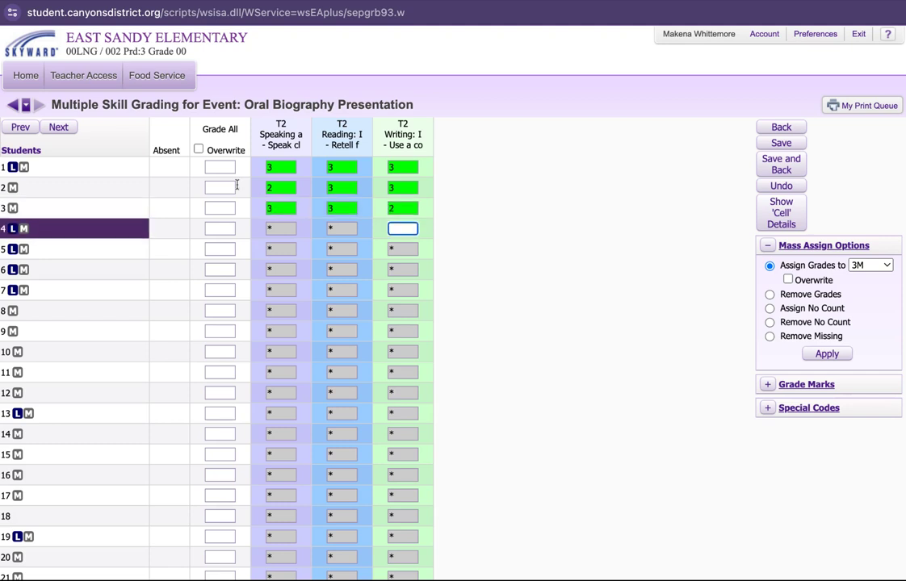
pyautogui.click(216, 227)
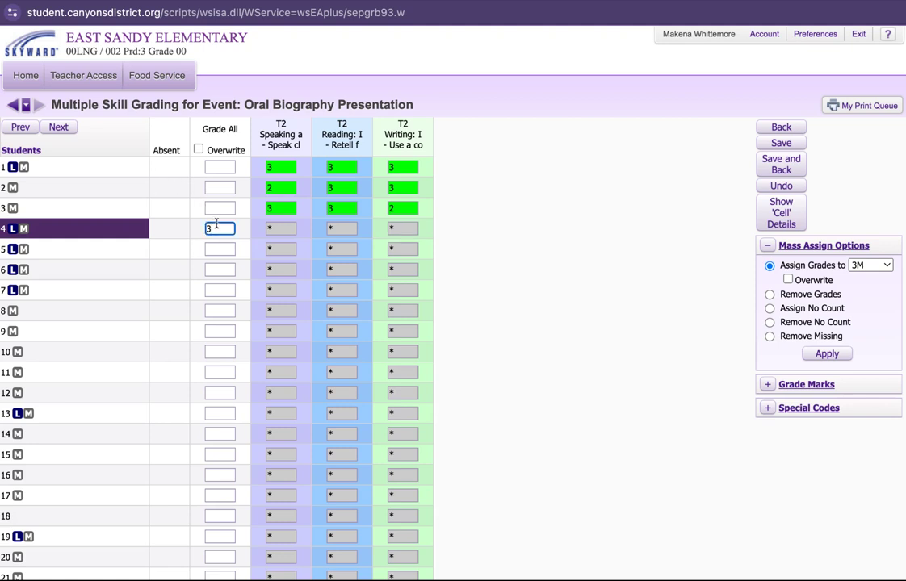
pyautogui.write('3')
pyautogui.press('Return')
pyautogui.write('3')
pyautogui.press('Return')
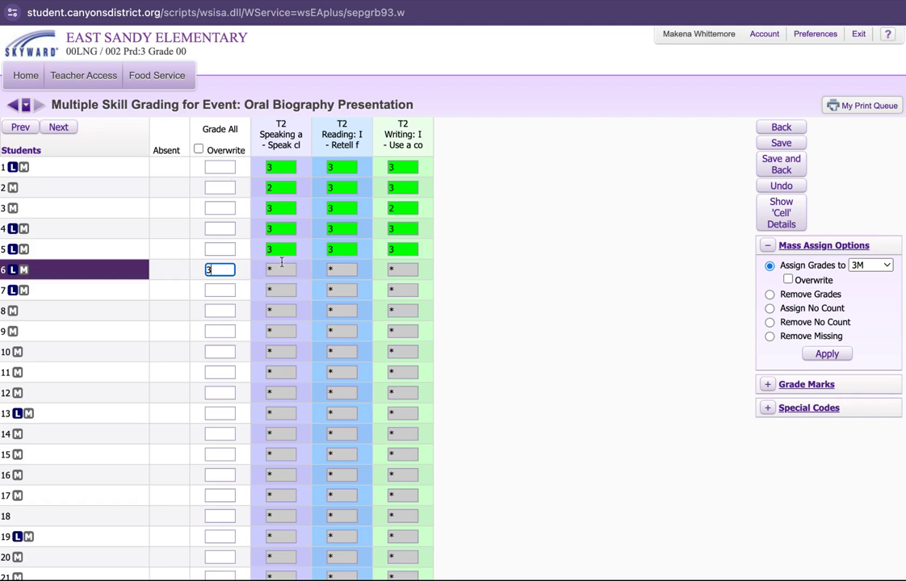
# Step: Grade student 6 all 3s, then give student 7 Reading 2 and 3 in the remaining skills
pyautogui.click(343, 265)
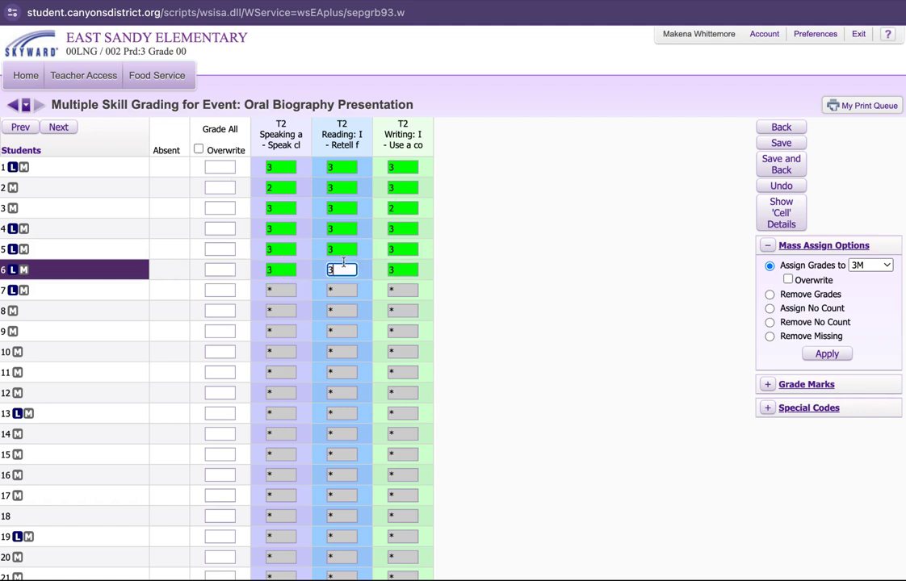
pyautogui.click(331, 291)
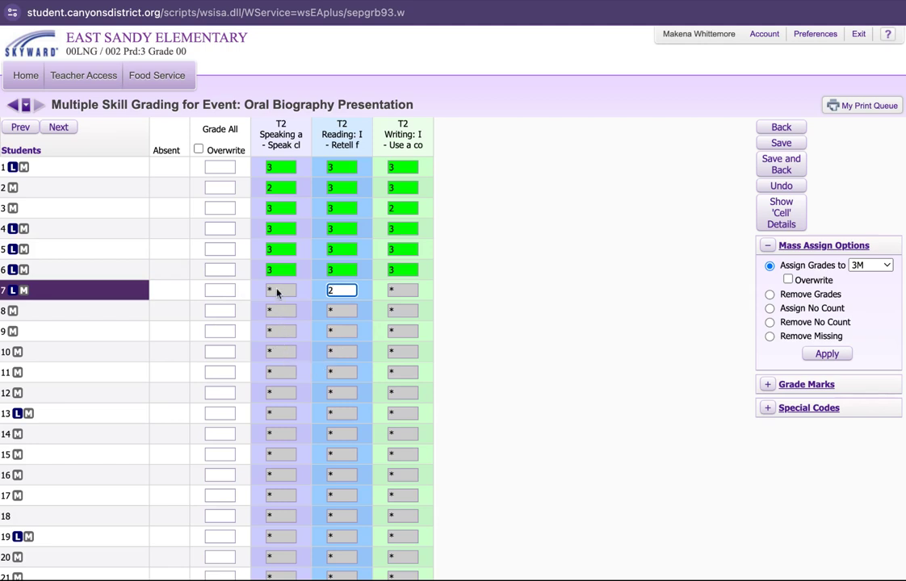
pyautogui.click(228, 283)
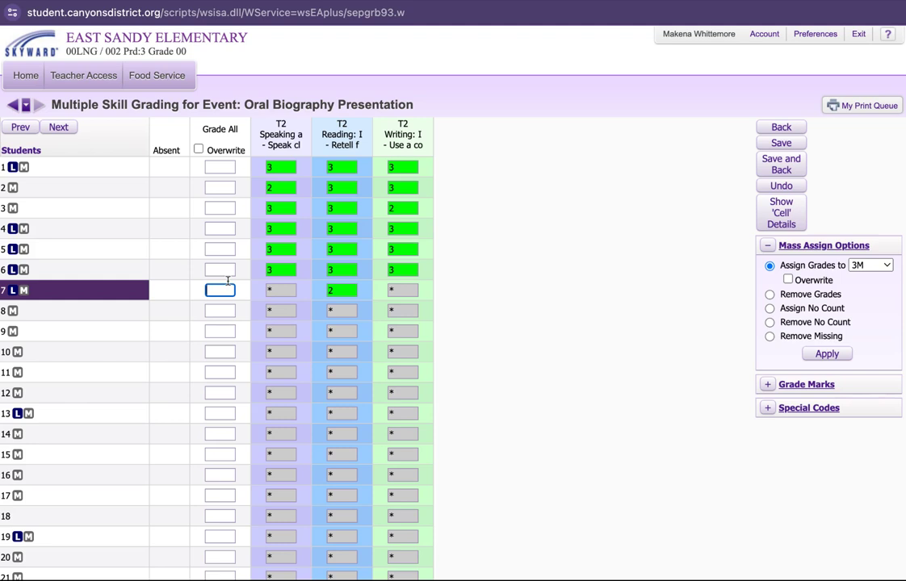
pyautogui.write('3')
pyautogui.press('Return')
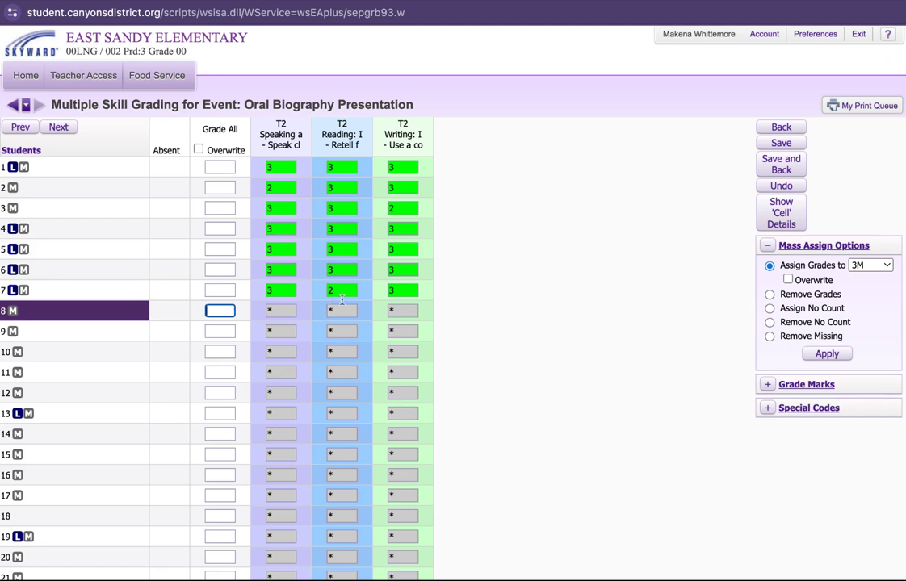
# Step: Overwrite all of student 8's skill grades with 2, then turn Overwrite back off
pyautogui.click(282, 304)
pyautogui.write('1')
pyautogui.click(215, 307)
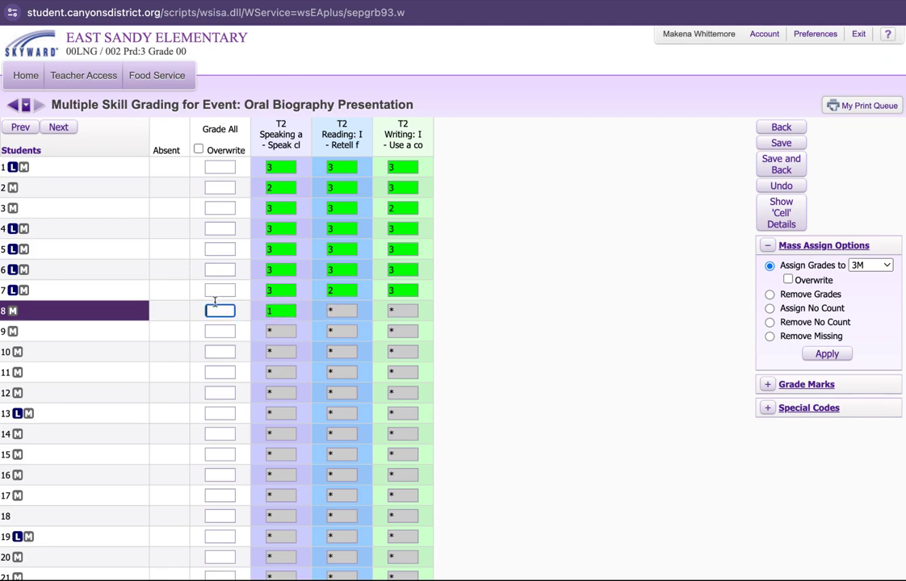
pyautogui.click(198, 150)
pyautogui.press('Return')
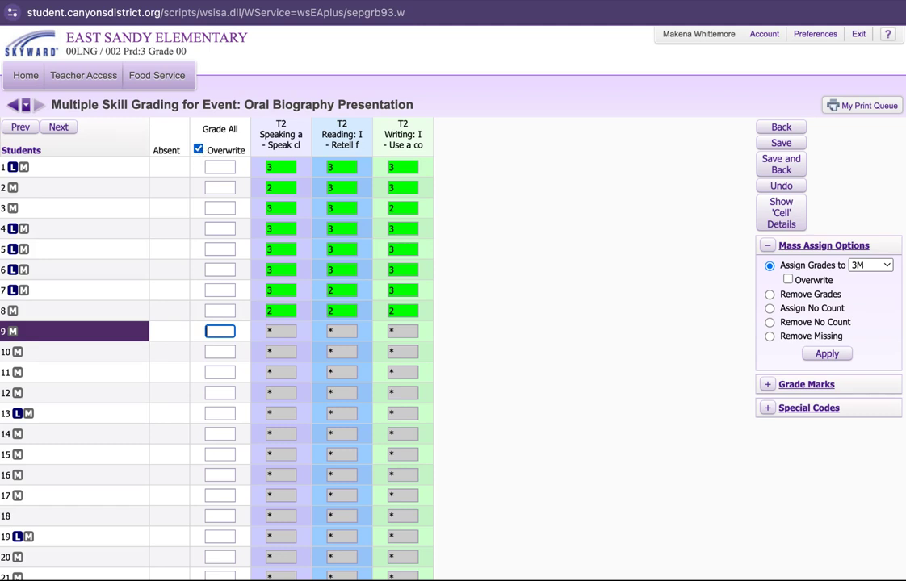
pyautogui.click(199, 149)
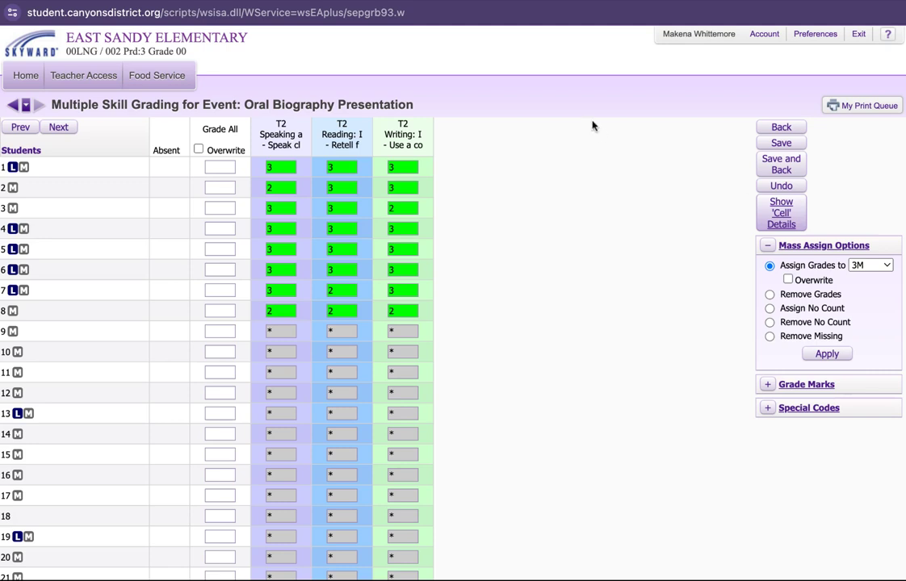
# Step: Enter * as student 9's Speaking grade, leaving Reading and Writing blank
pyautogui.click(280, 331)
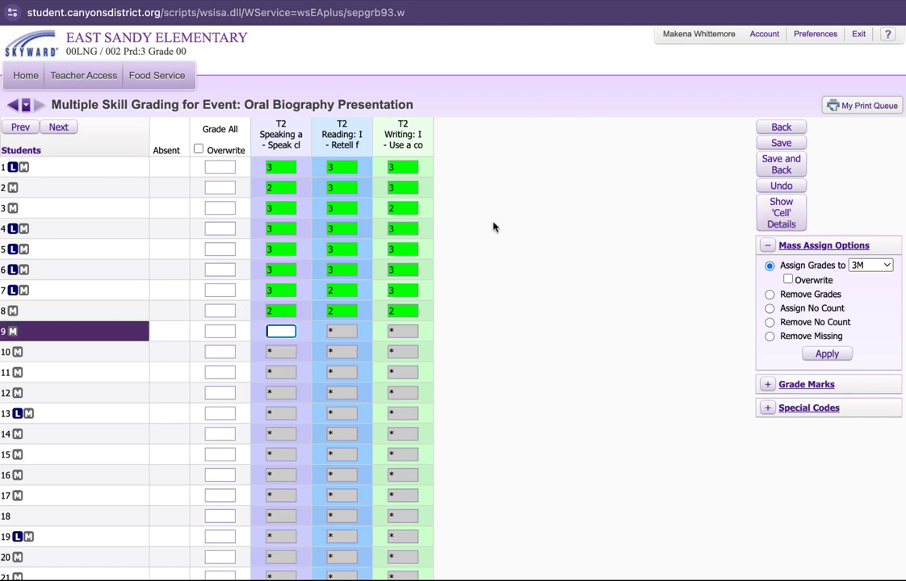
pyautogui.click(772, 209)
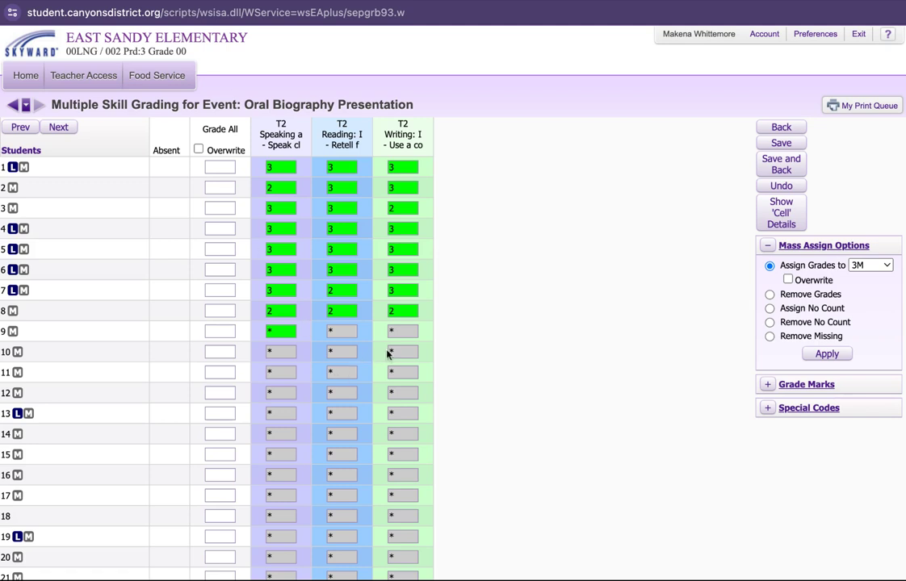
pyautogui.click(269, 332)
pyautogui.click(220, 327)
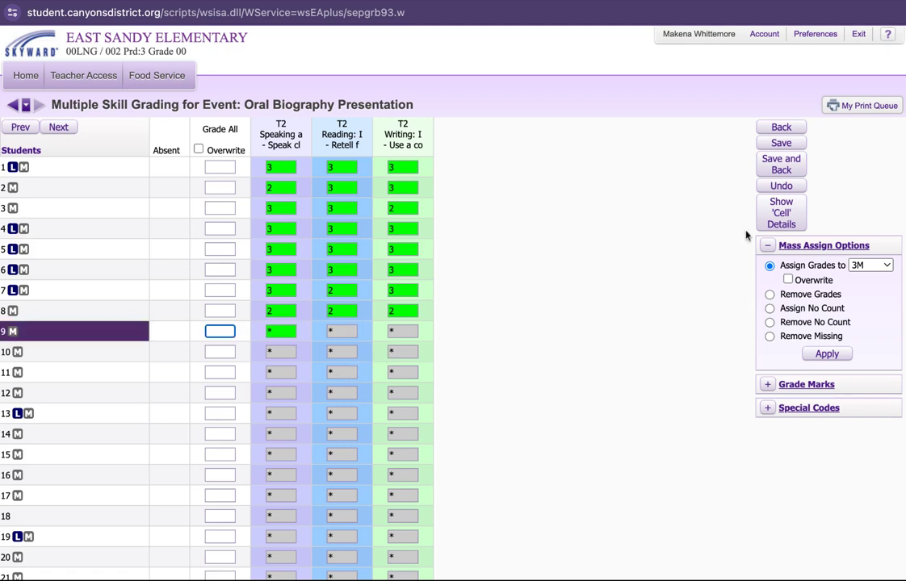
pyautogui.click(476, 170)
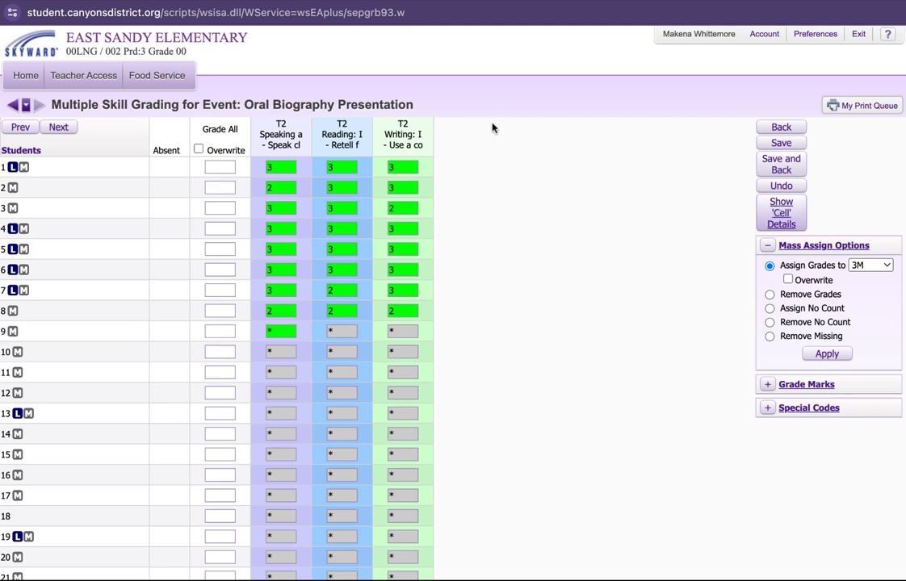
pyautogui.click(333, 322)
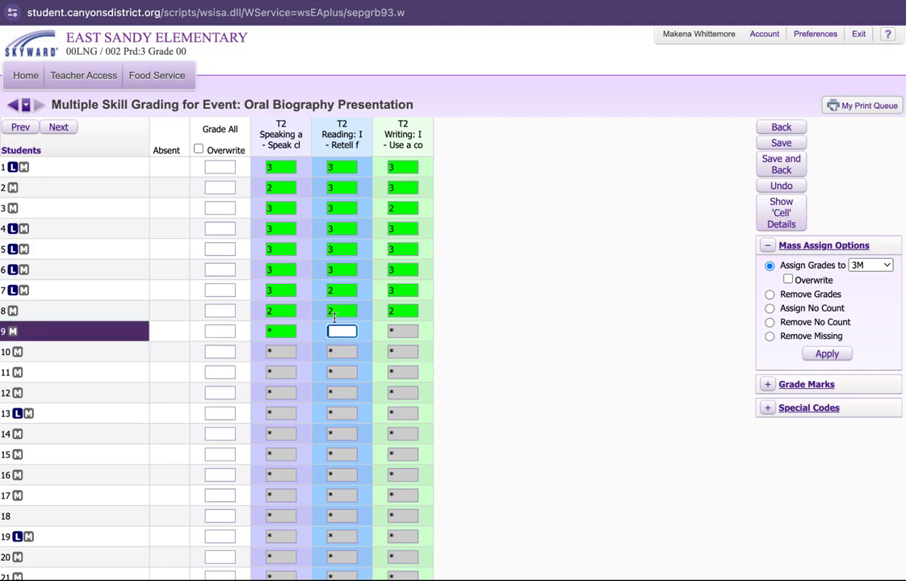
# Step: Save the event grades and go back through the Events list to the gradebook Main Screen
pyautogui.click(782, 163)
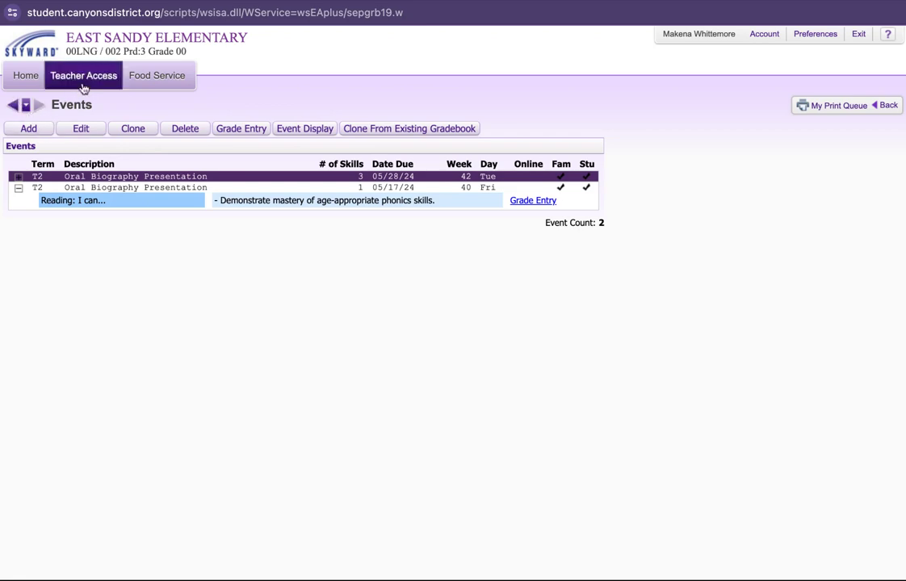
pyautogui.click(885, 105)
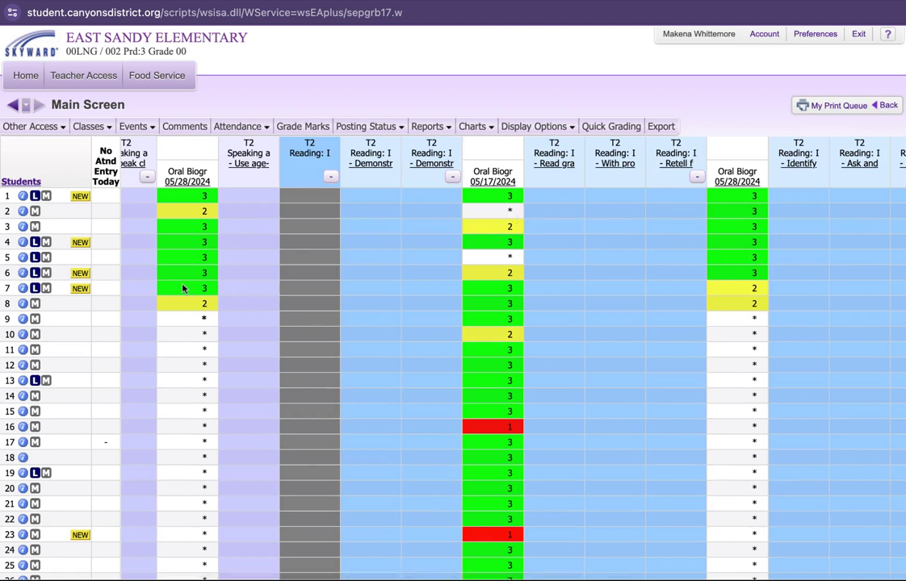
pyautogui.hscroll(2, 780, 261)
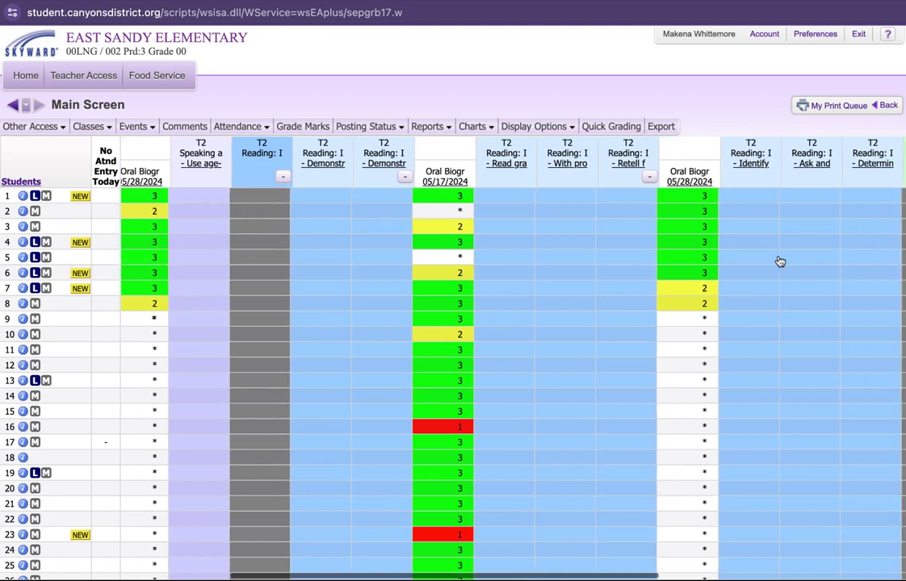
pyautogui.hscroll(6, 779, 262)
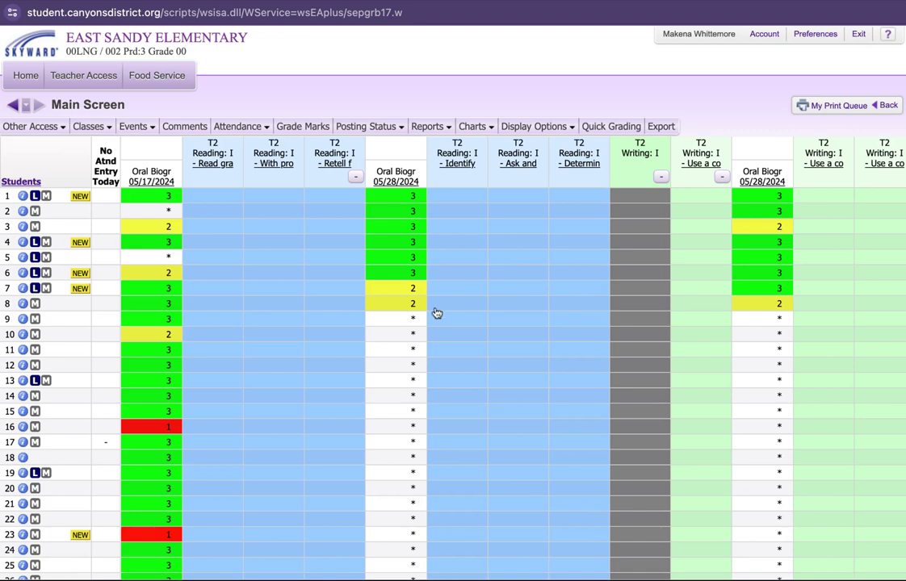
pyautogui.hscroll(-6, 435, 313)
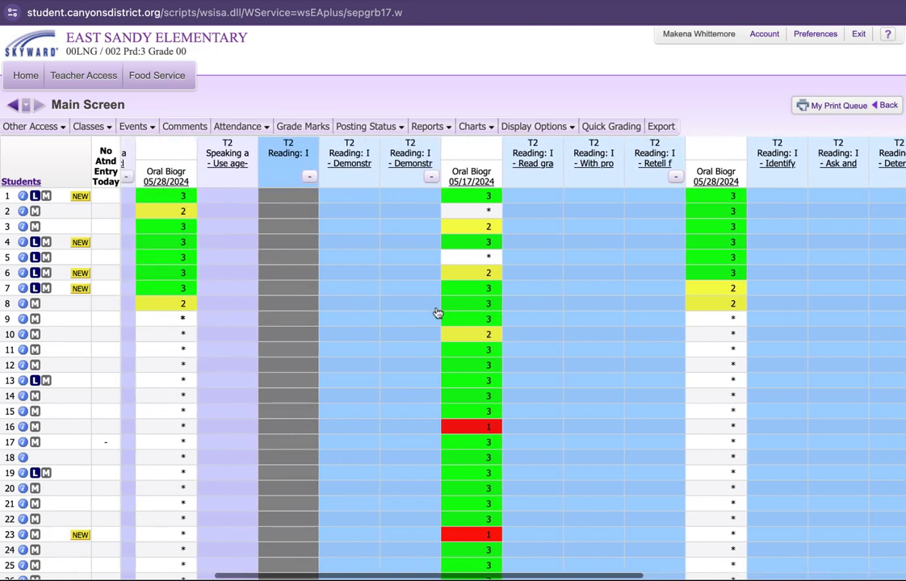
pyautogui.hscroll(-3, 435, 314)
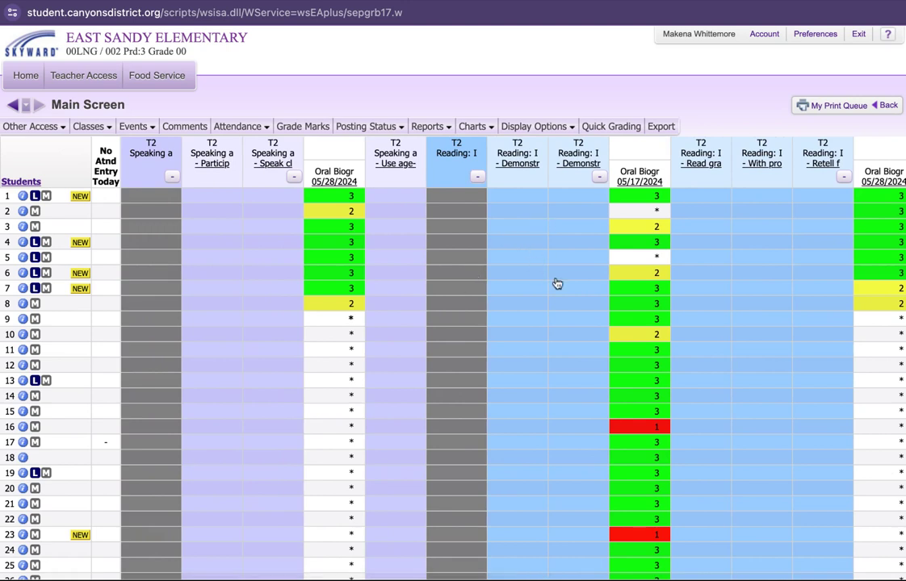
pyautogui.hscroll(10, 557, 283)
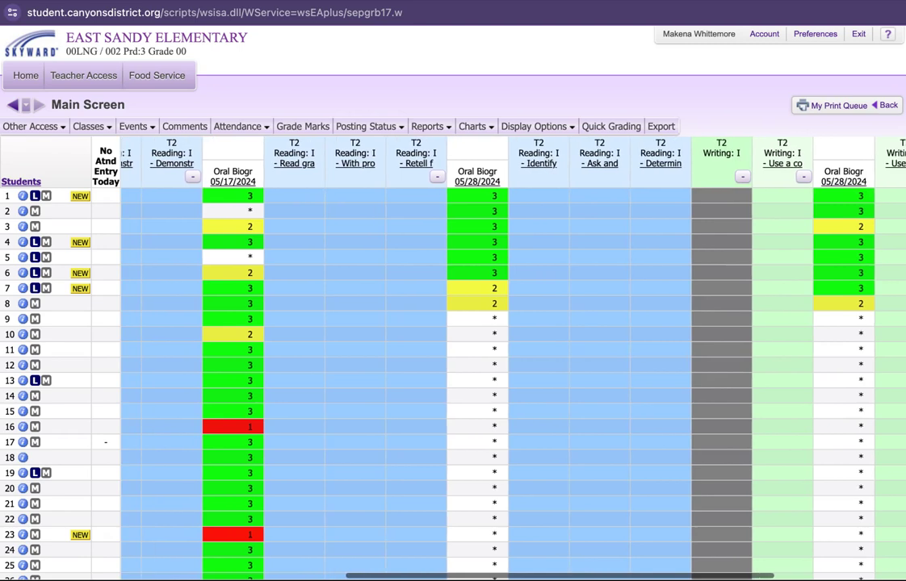
pyautogui.hscroll(1, 452, 323)
pyautogui.click(427, 126)
pyautogui.press('Escape')
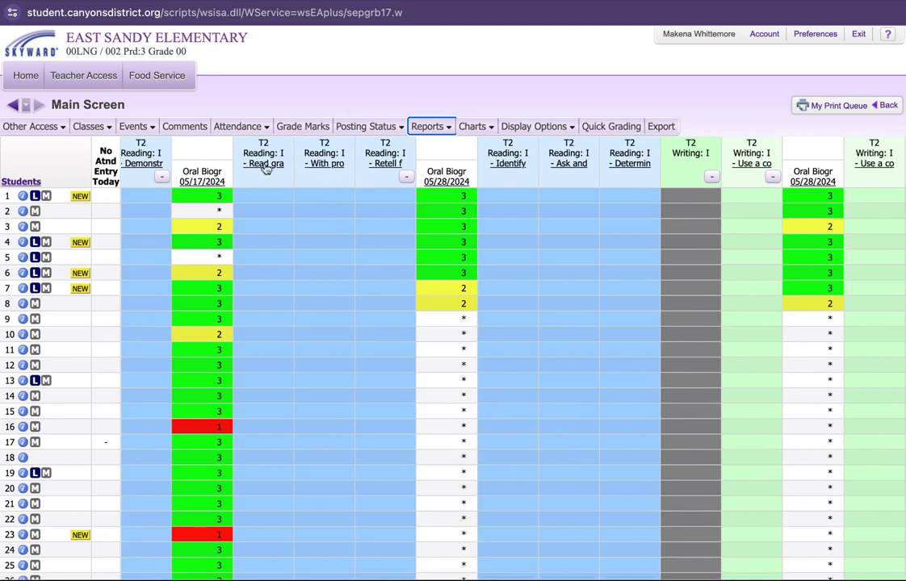
pyautogui.hscroll(1, 585, 245)
pyautogui.hscroll(6, 585, 244)
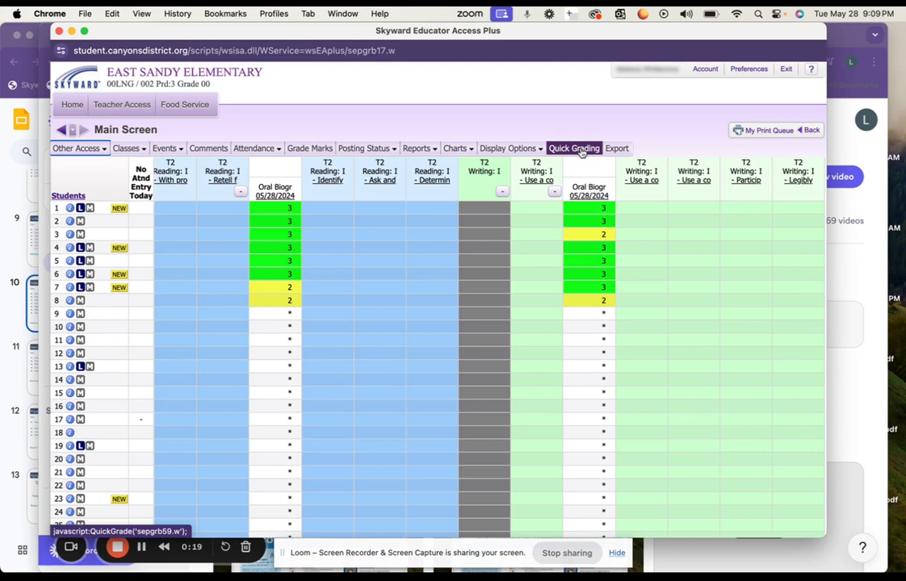
# Step: Open Quick Grading and step through student 12's Oral Biography skill cells, scrolling across the grid
pyautogui.click(579, 152)
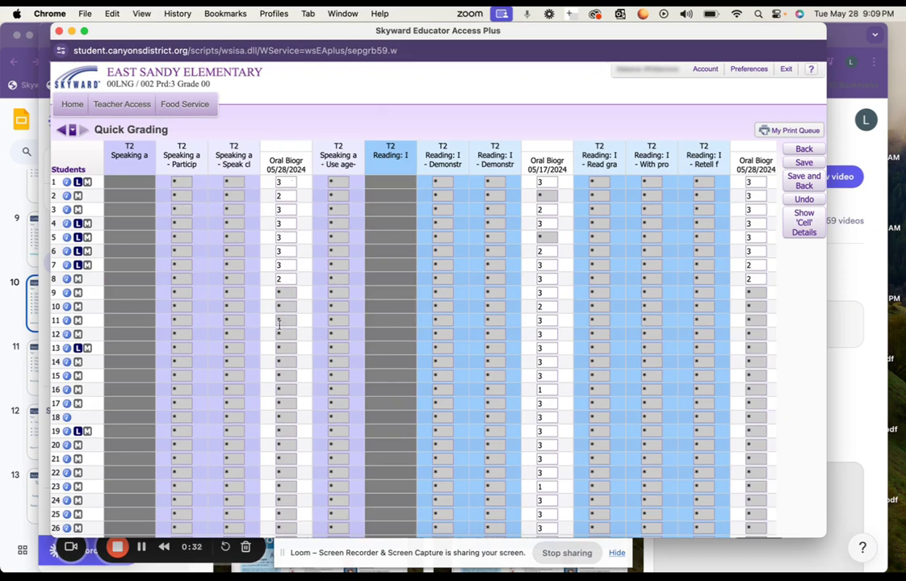
pyautogui.click(179, 333)
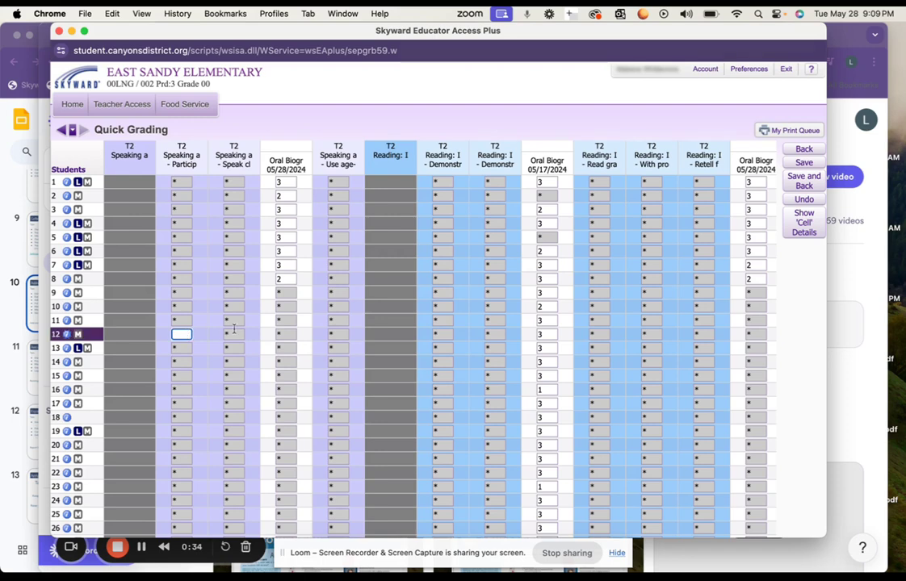
pyautogui.click(288, 333)
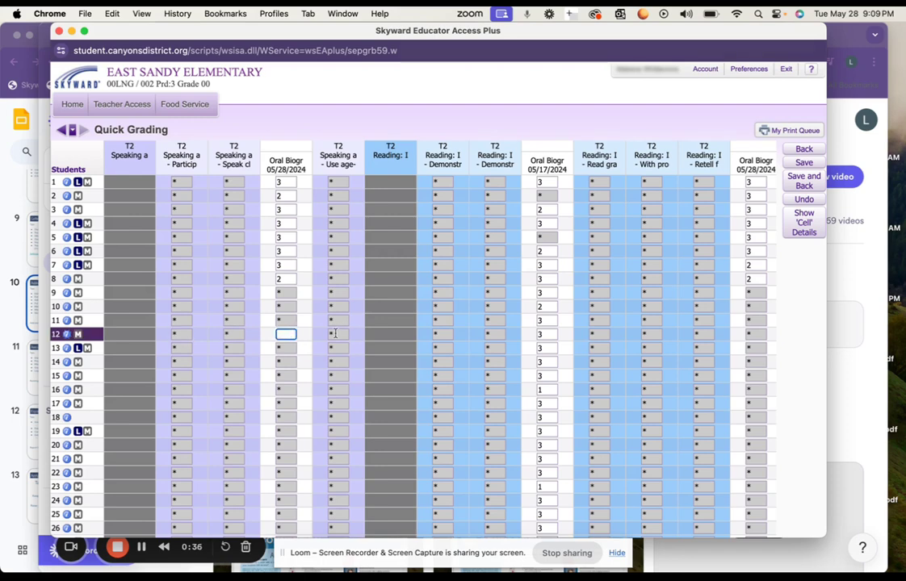
pyautogui.click(334, 333)
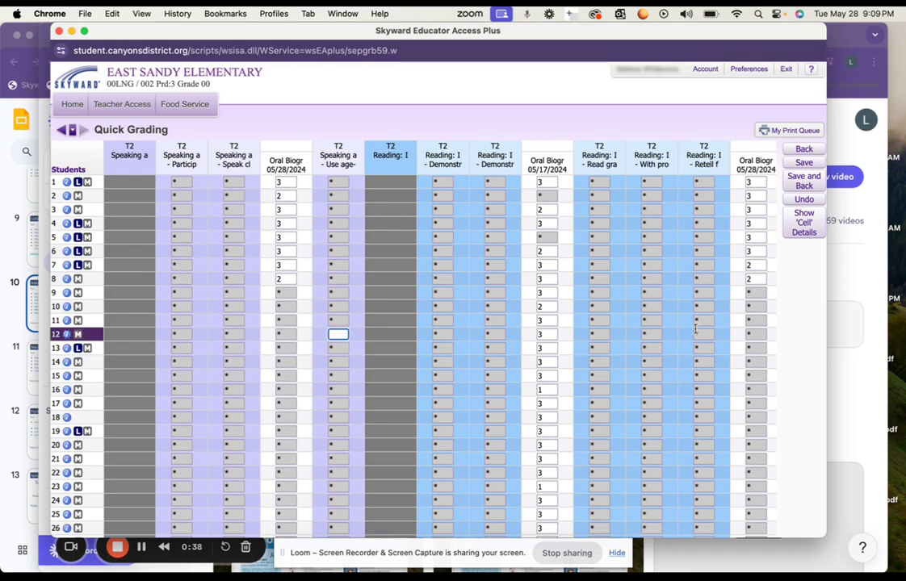
pyautogui.hscroll(10, 695, 329)
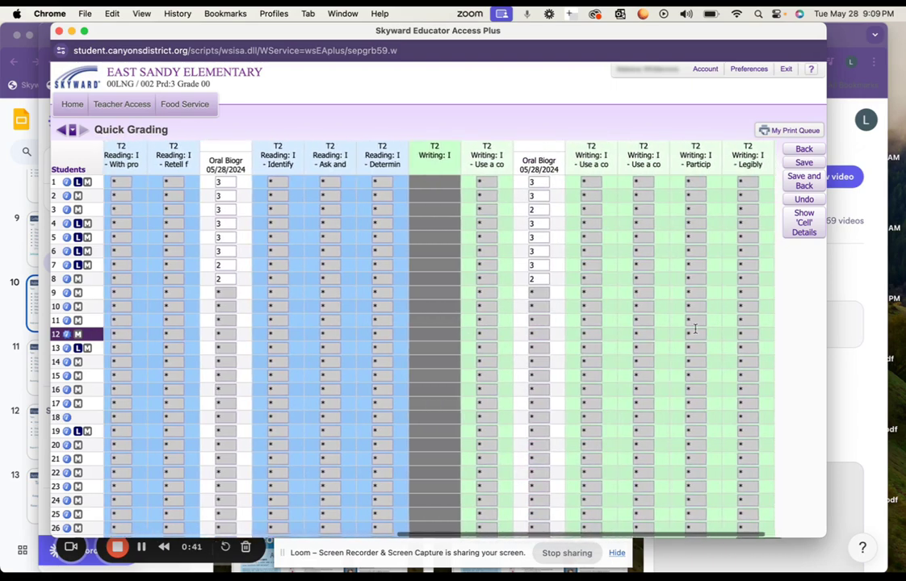
pyautogui.hscroll(-8, 694, 329)
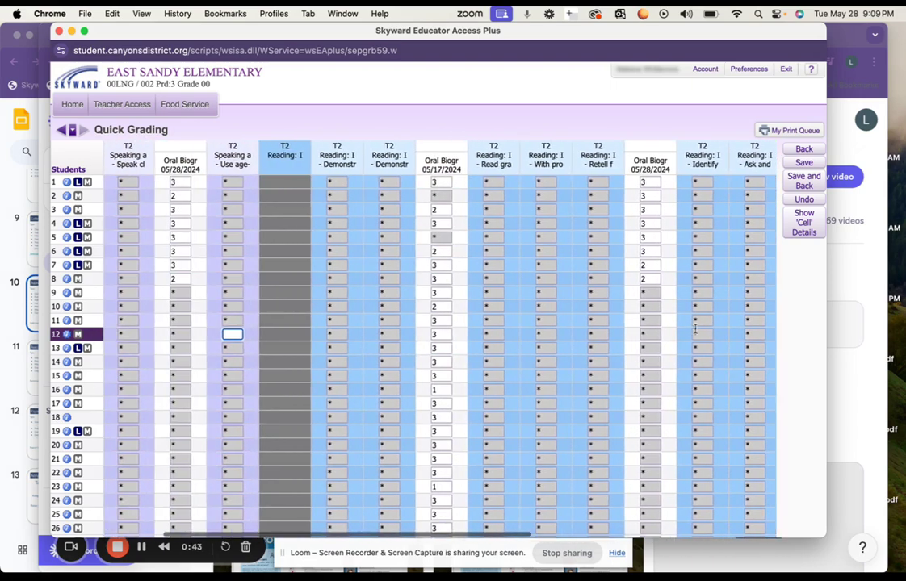
pyautogui.hscroll(-2, 694, 328)
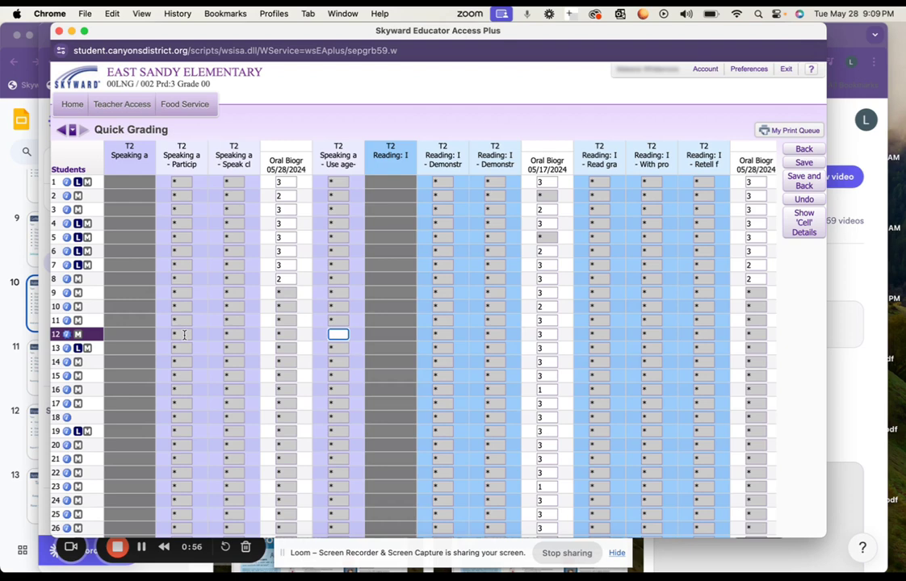
# Step: Enter student 12's scores: 3, 3, 3 for Speaking and 2, 3 for Reading
pyautogui.click(184, 335)
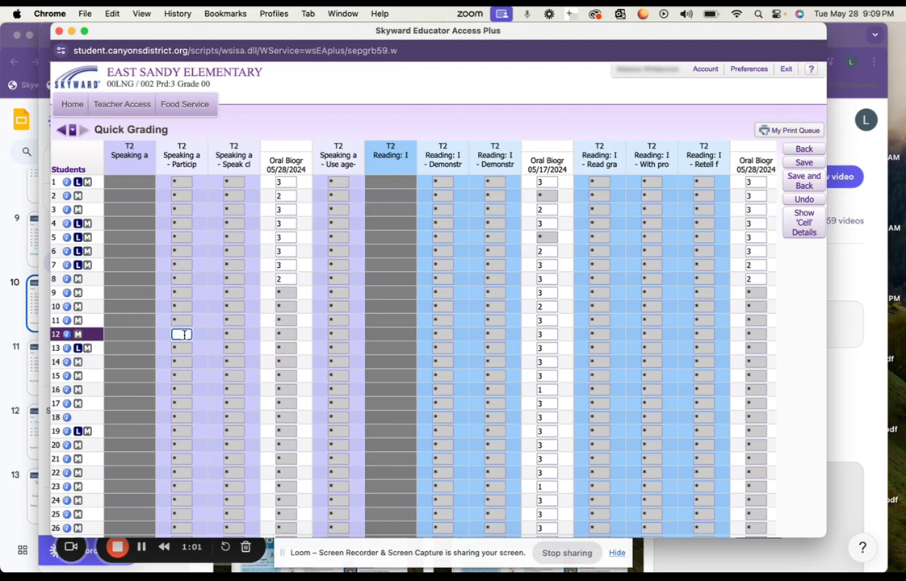
pyautogui.write('3')
pyautogui.click(230, 334)
pyautogui.write('3')
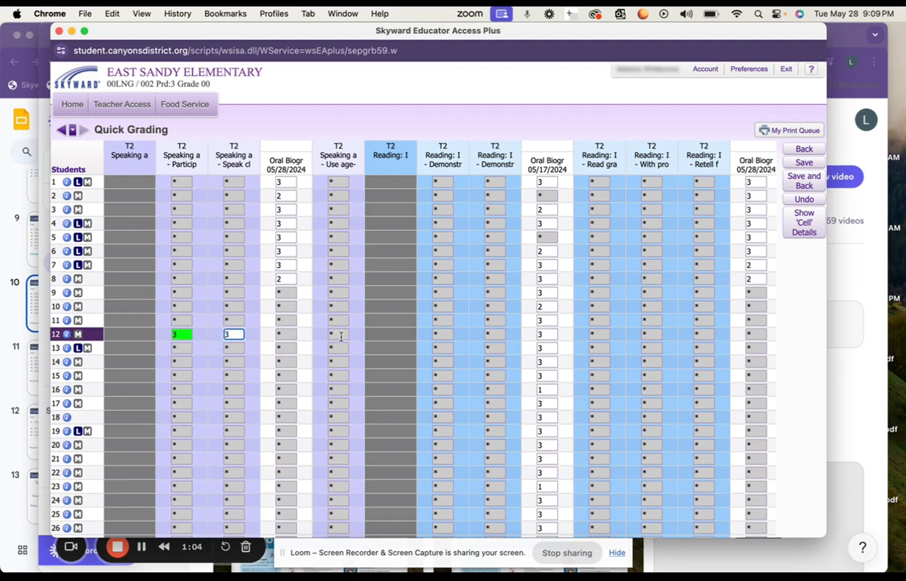
pyautogui.click(340, 335)
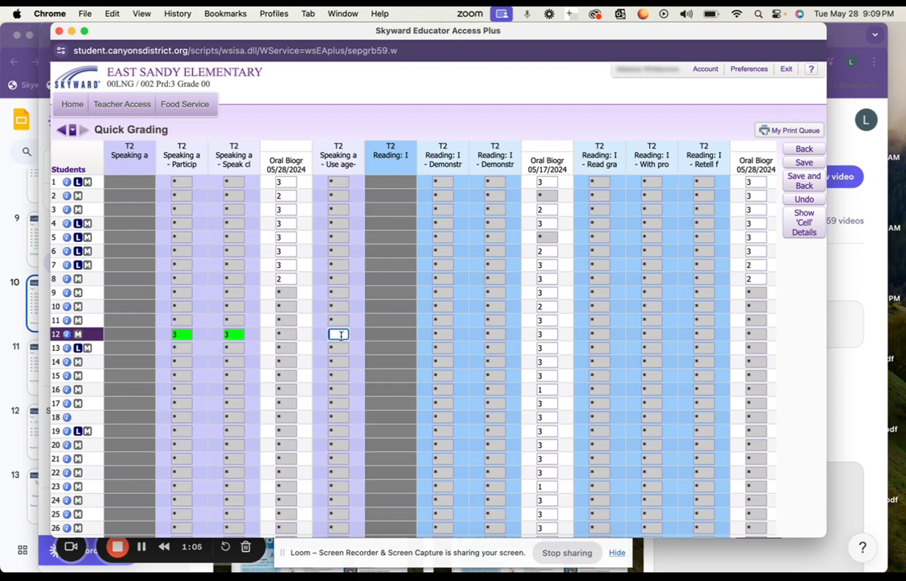
pyautogui.write('3')
pyautogui.click(448, 335)
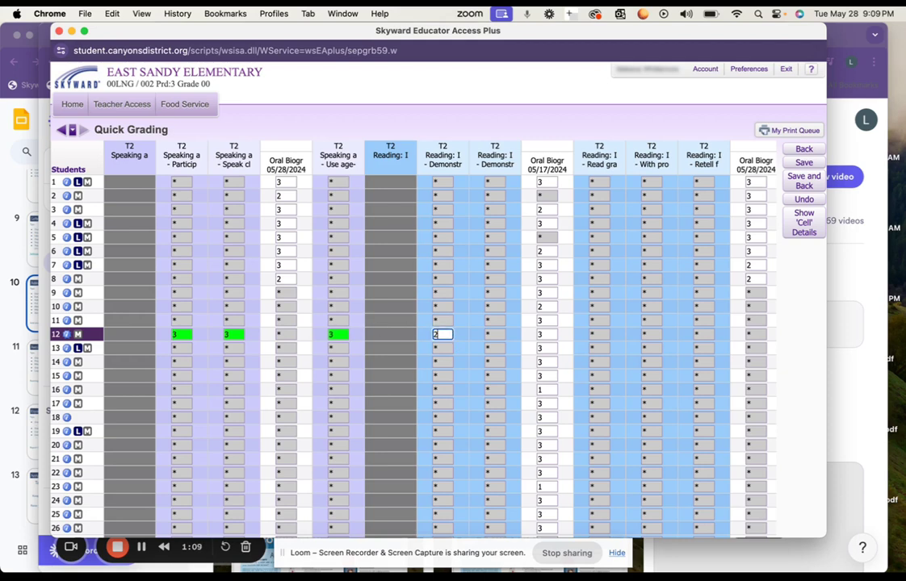
pyautogui.write('2')
pyautogui.click(497, 335)
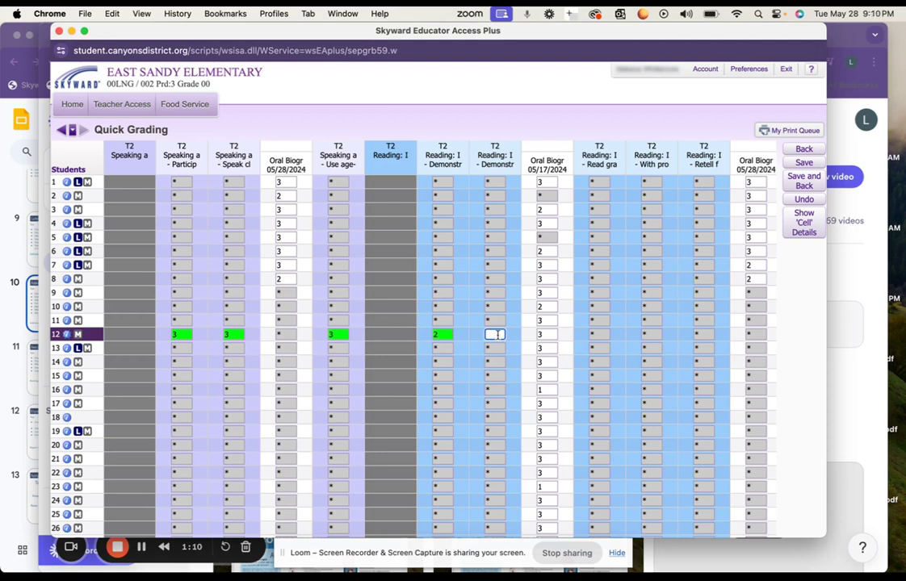
pyautogui.write('3')
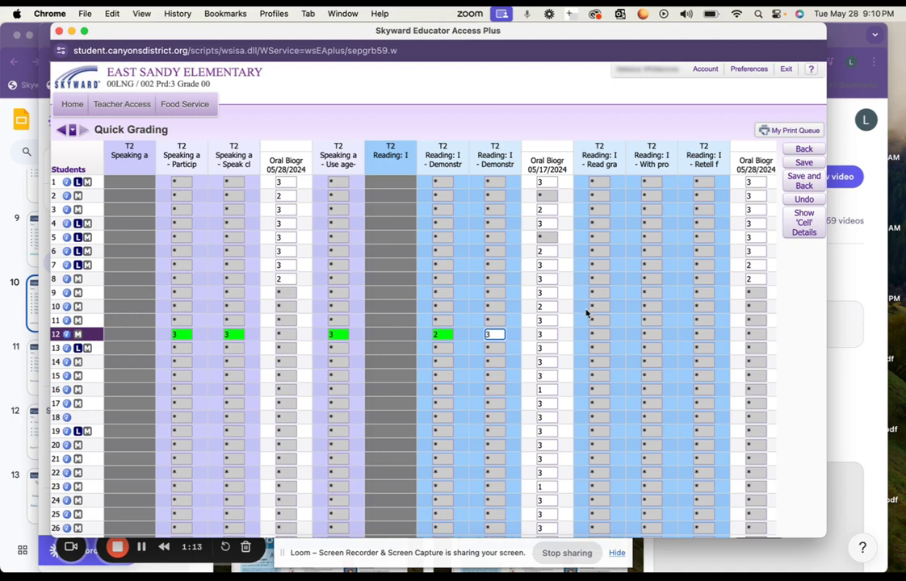